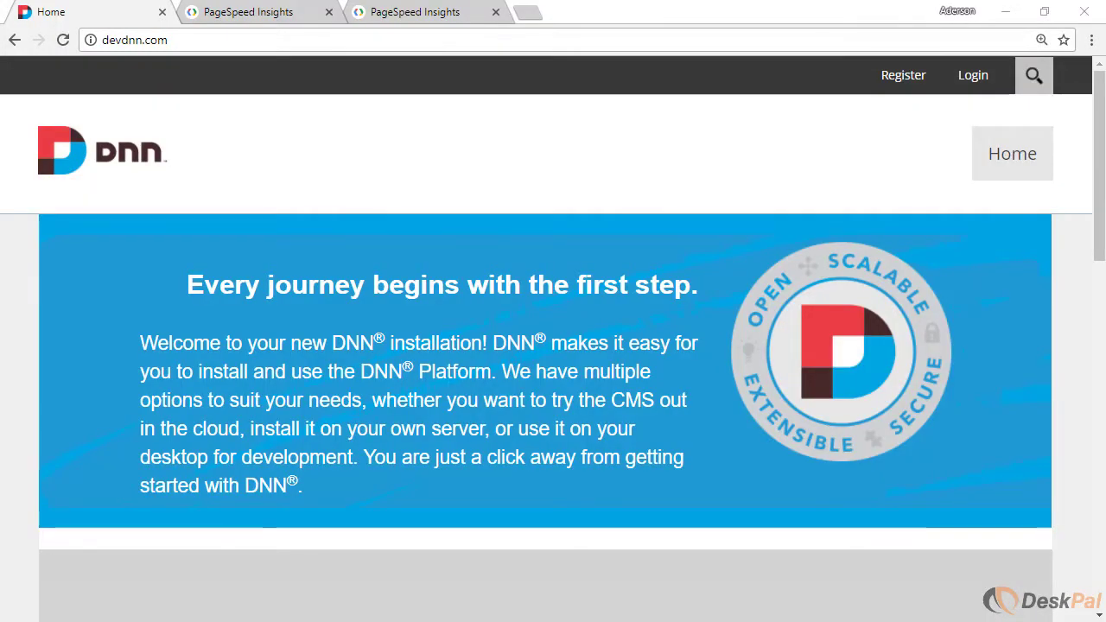
{"action": "left_click", "coordinate": [150, 39]}
{"action": "left_click", "coordinate": [144, 229]}
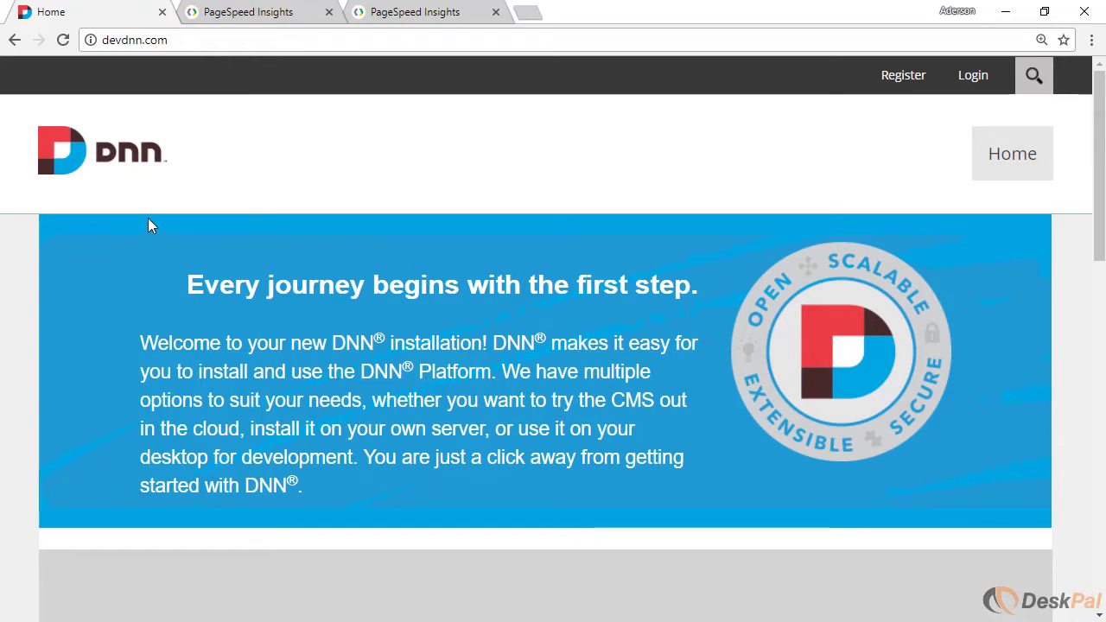
{"action": "left_click", "coordinate": [138, 42]}
{"action": "key", "text": "ctrl+c"}
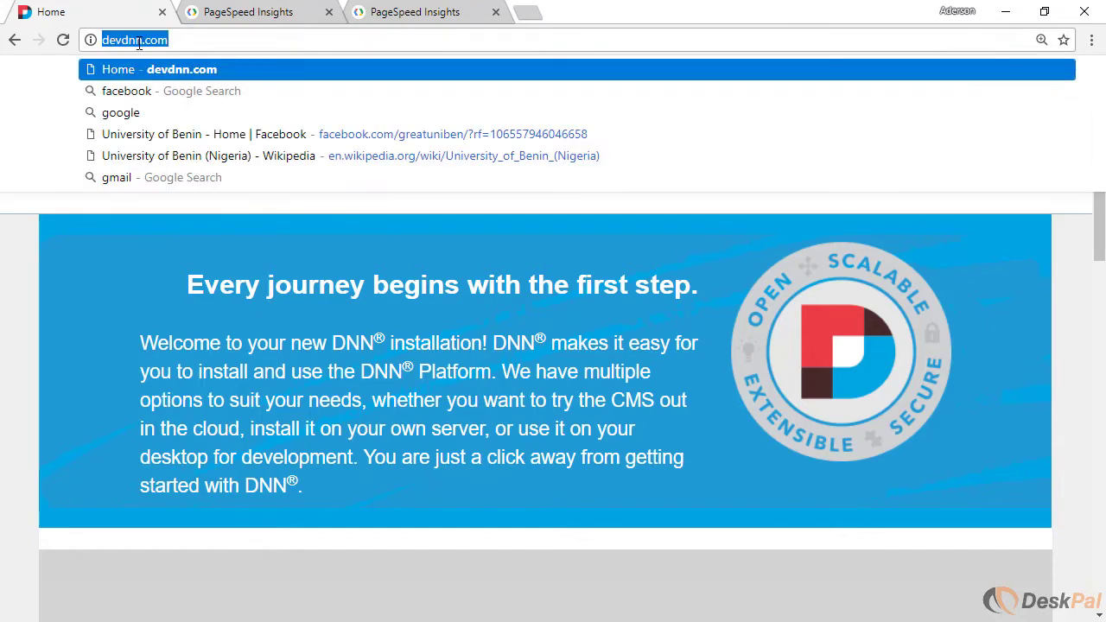
{"action": "left_click", "coordinate": [289, 12]}
{"action": "left_click", "coordinate": [267, 39]}
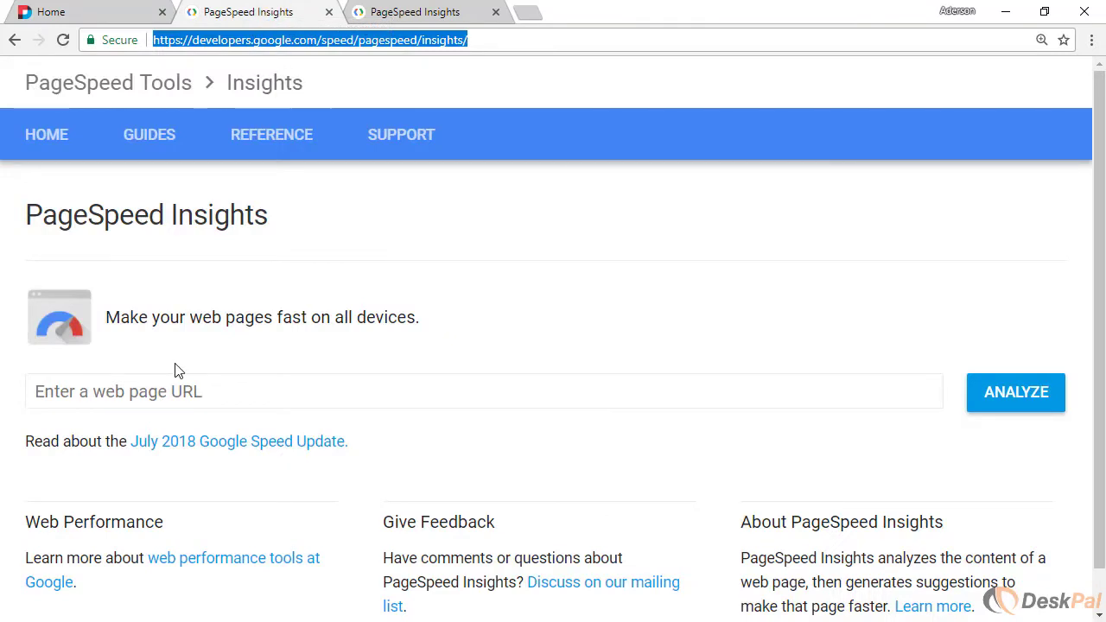
{"action": "left_click", "coordinate": [164, 390]}
{"action": "key", "text": "ctrl+v"}
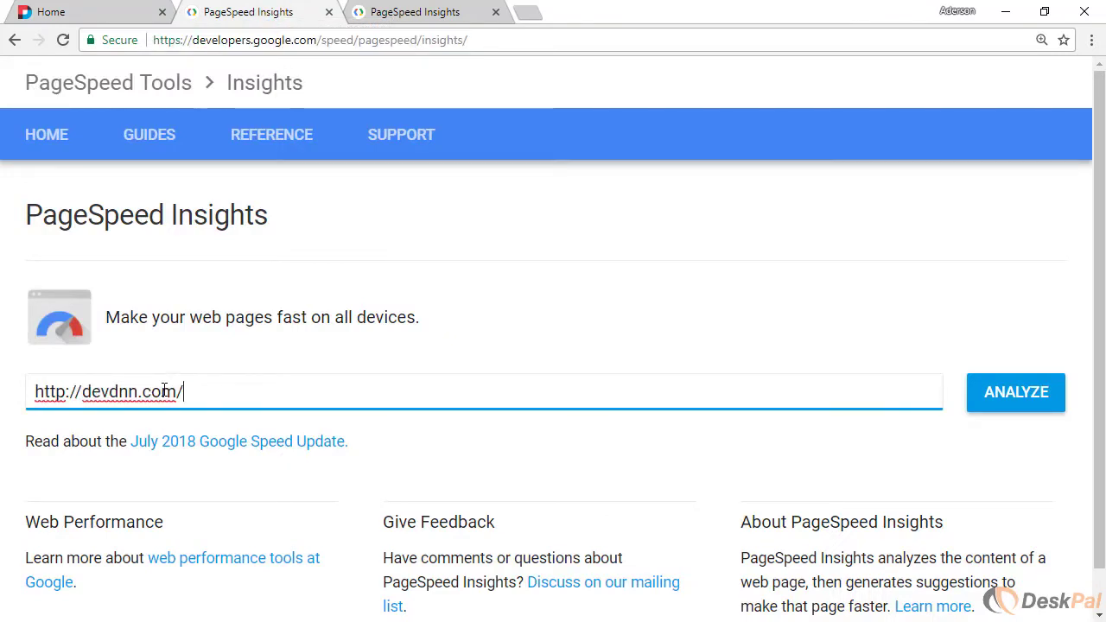
{"action": "left_click", "coordinate": [1029, 409]}
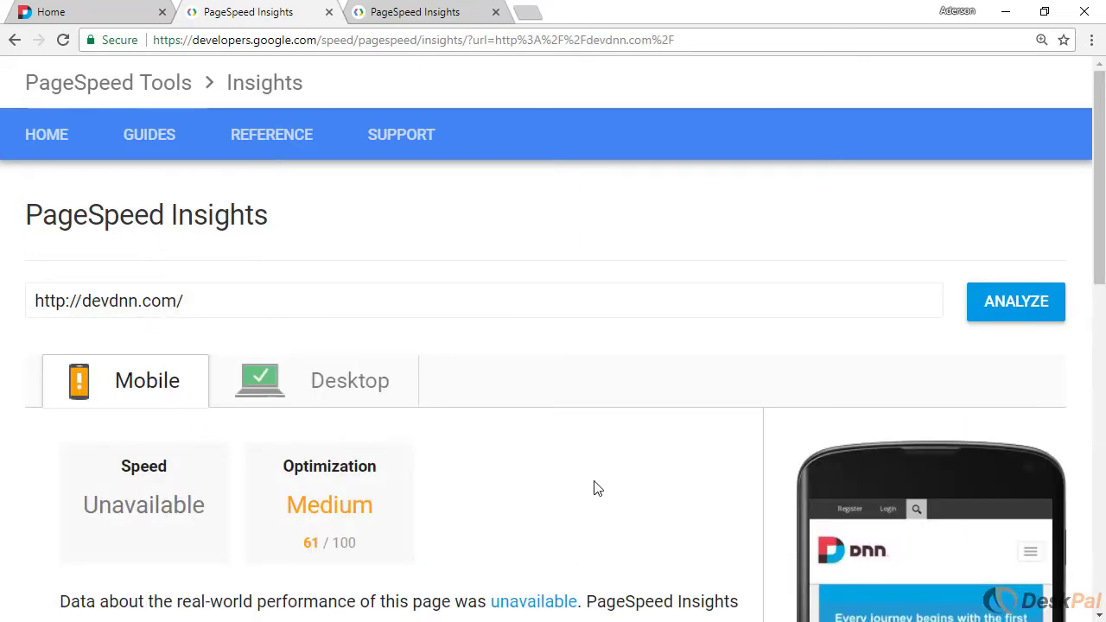
{"action": "scroll", "coordinate": [459, 505], "scroll_direction": "down", "scroll_amount": 4}
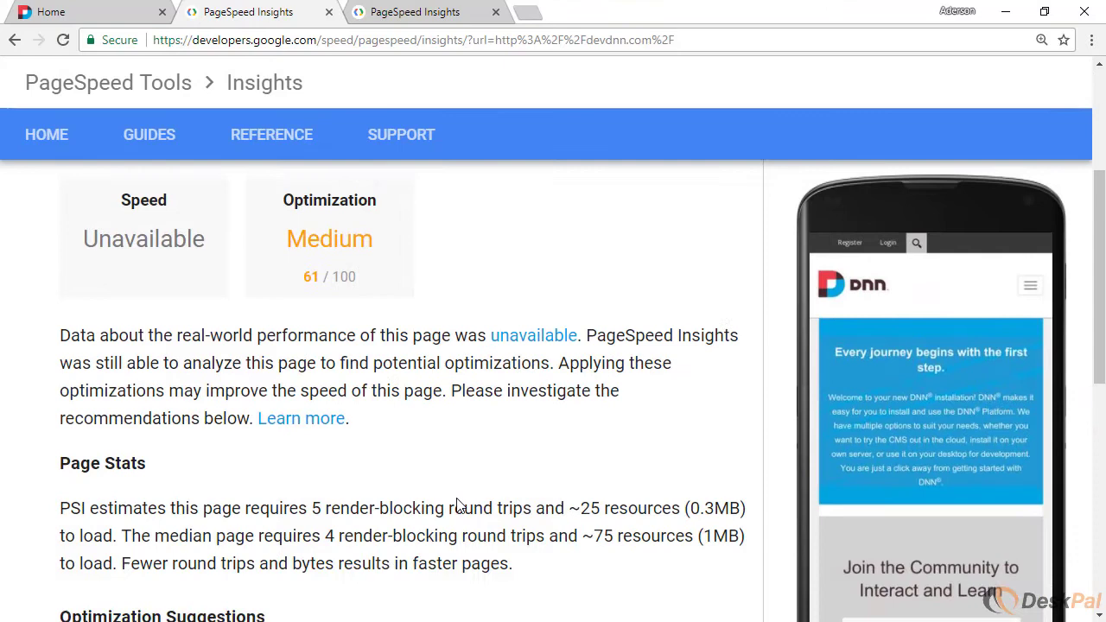
{"action": "scroll", "coordinate": [441, 505], "scroll_direction": "down", "scroll_amount": 2}
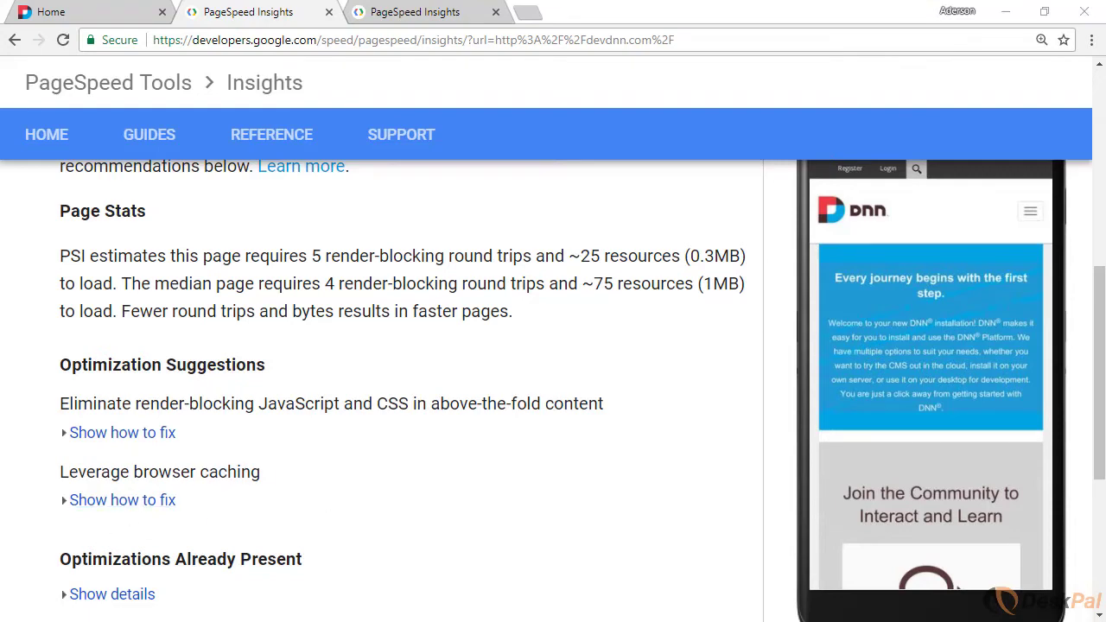
{"action": "scroll", "coordinate": [3, 524], "scroll_direction": "down", "scroll_amount": 1}
Expand Leverage browser caching to list images without expiration, then toggle the render-blocking fix details
{"action": "left_click", "coordinate": [159, 421]}
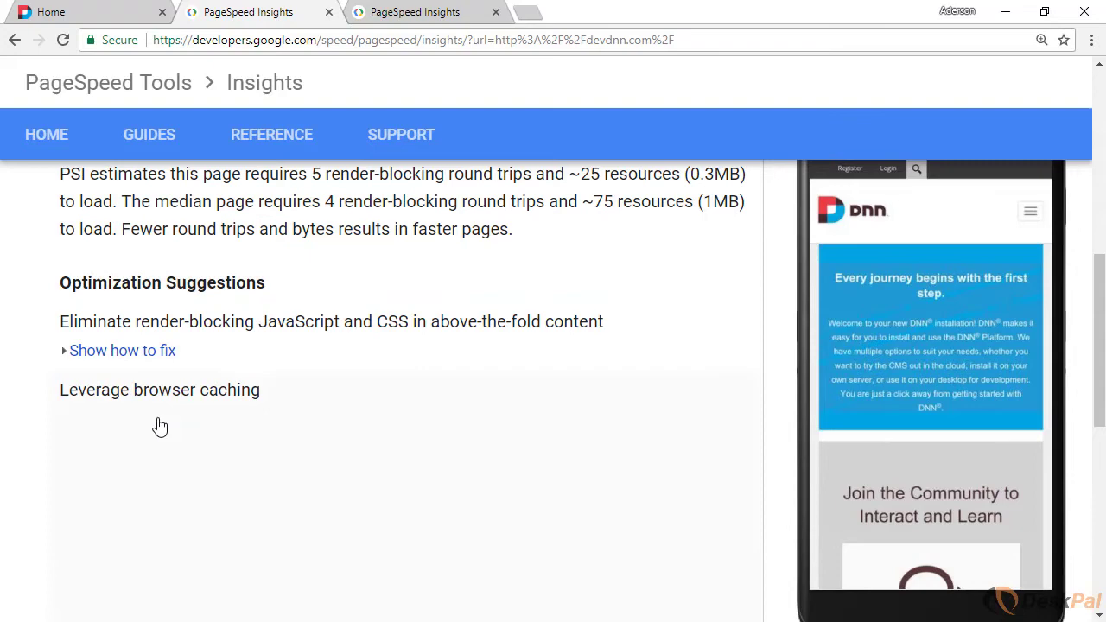
{"action": "scroll", "coordinate": [185, 456], "scroll_direction": "down", "scroll_amount": 2}
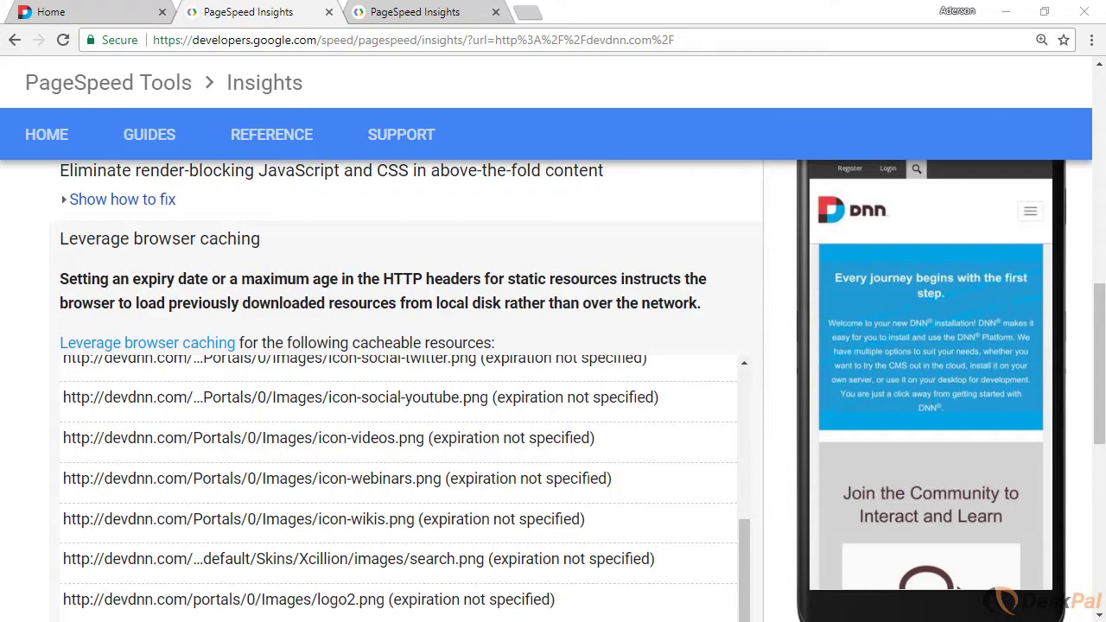
{"action": "left_click", "coordinate": [109, 199]}
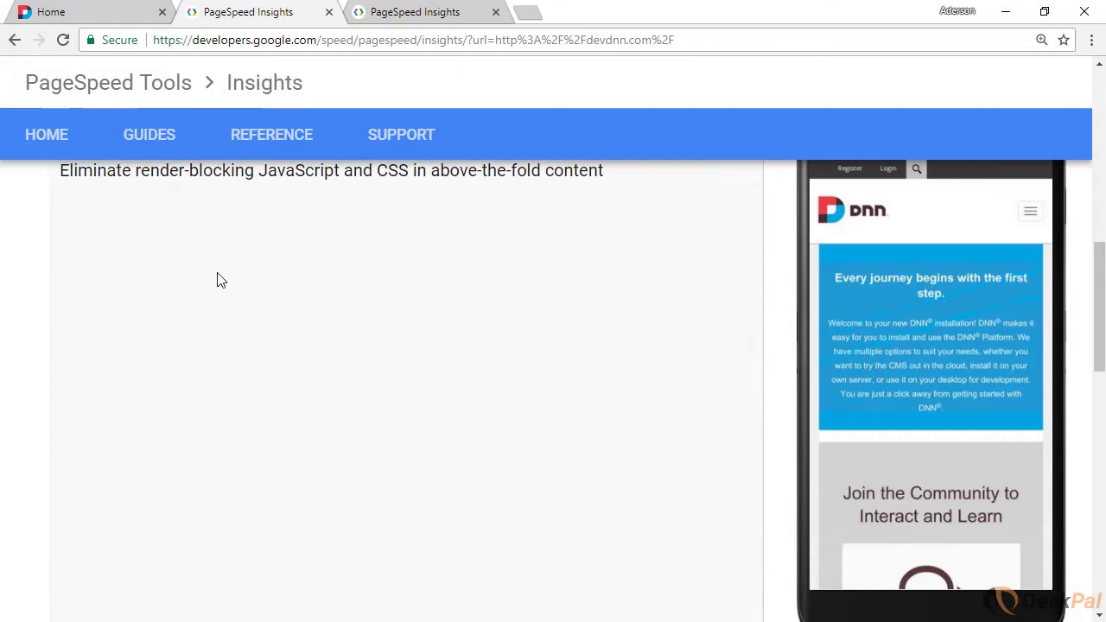
View the Desktop results scoring Good 82/100, then switch to FileZilla
{"action": "scroll", "coordinate": [285, 260], "scroll_direction": "up", "scroll_amount": 7}
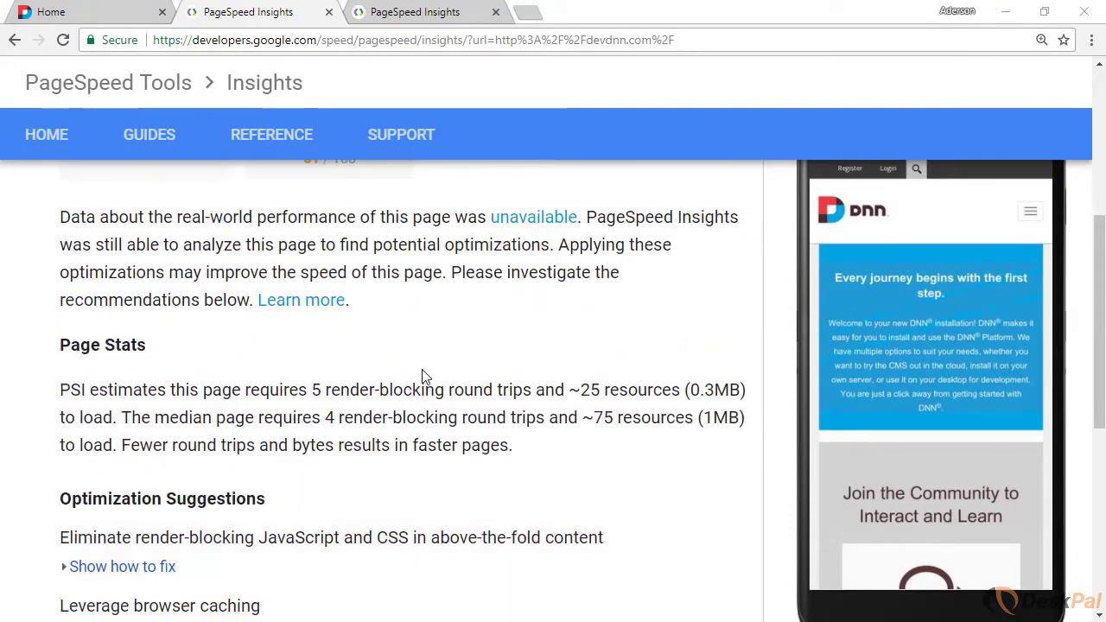
{"action": "scroll", "coordinate": [415, 382], "scroll_direction": "up", "scroll_amount": 2}
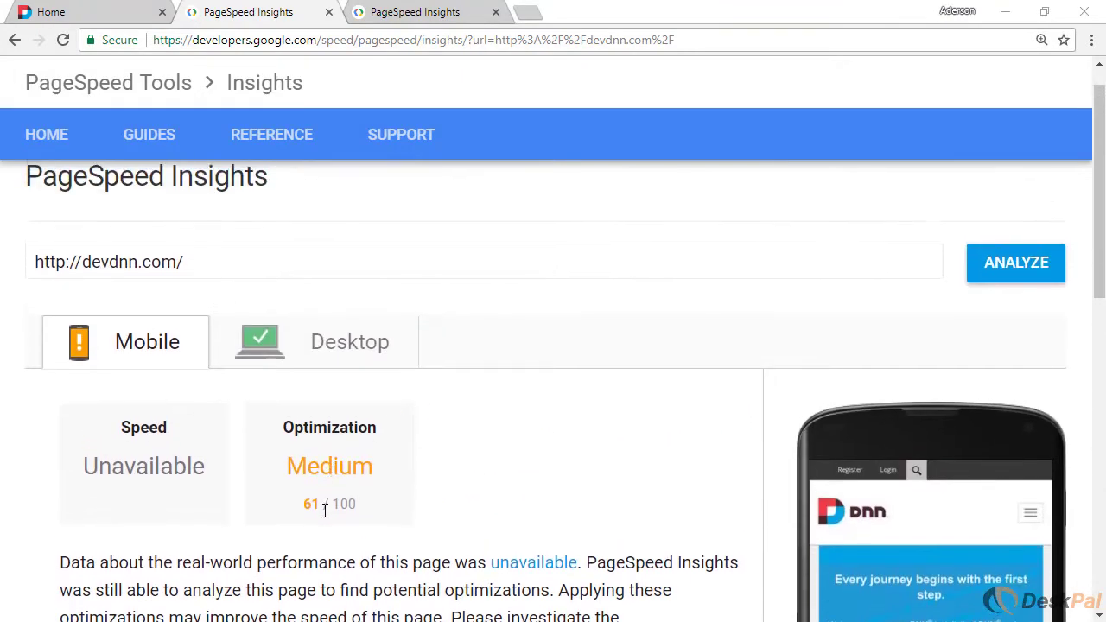
{"action": "left_click", "coordinate": [353, 343]}
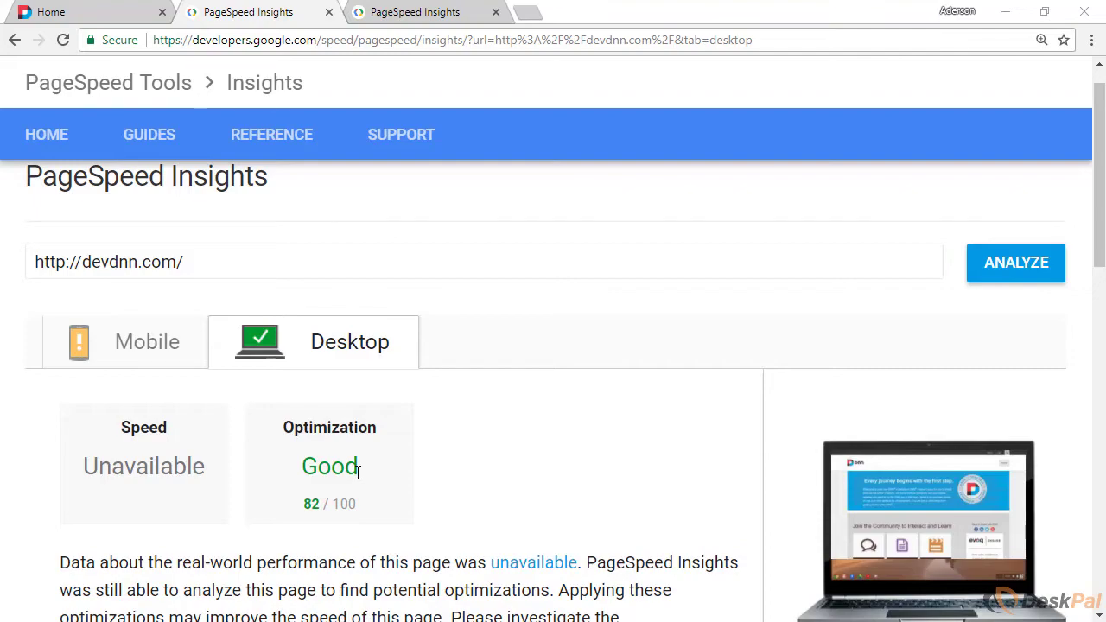
{"action": "key", "text": "alt+Tab"}
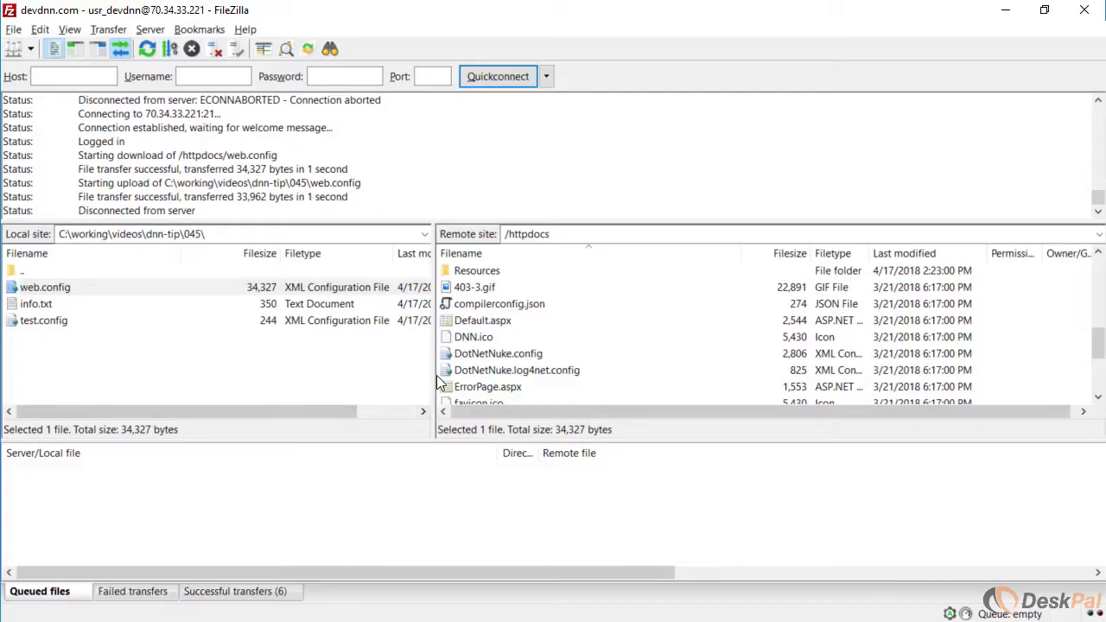
Select DNN.ico and DotNetNuke.config in the remote httpdocs list, then return to web.config in Notepad++
{"action": "left_click", "coordinate": [484, 337]}
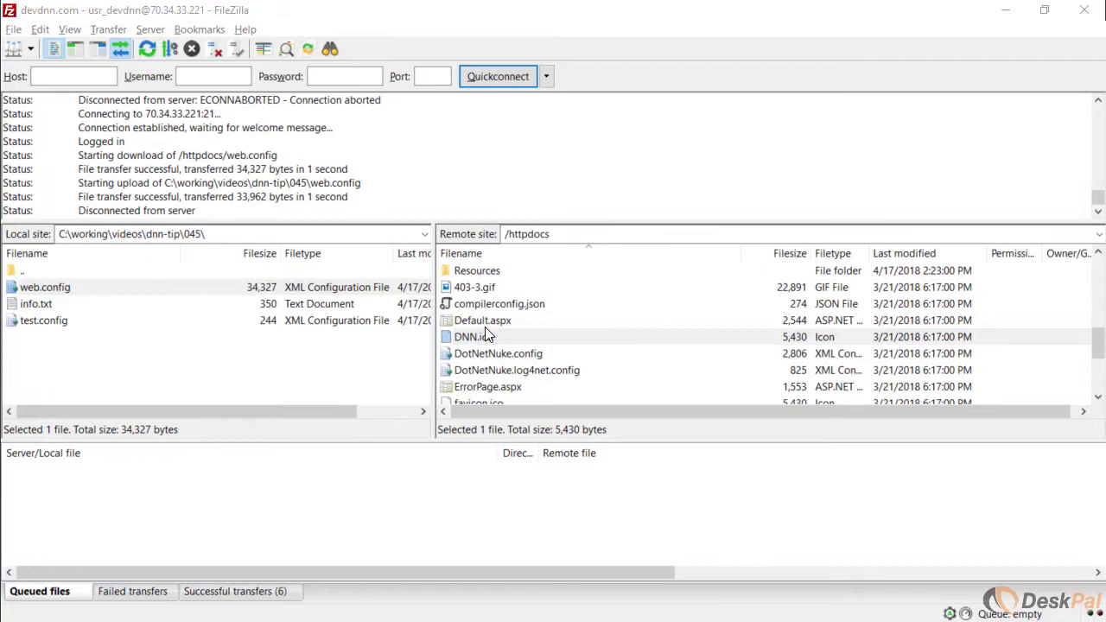
{"action": "left_click", "coordinate": [496, 355]}
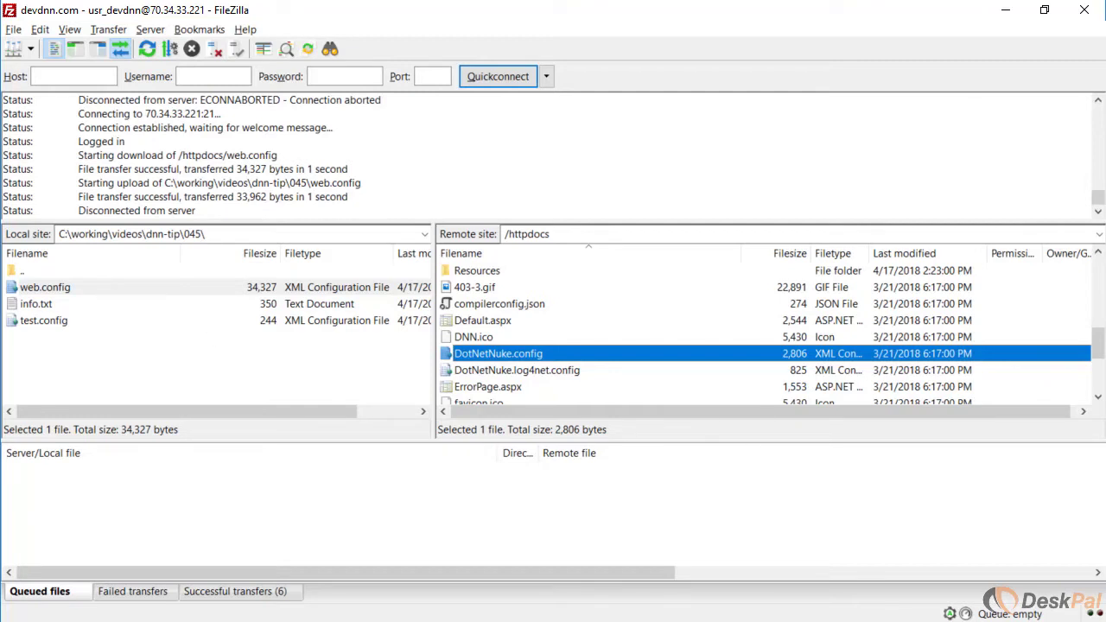
{"action": "key", "text": "alt+Tab"}
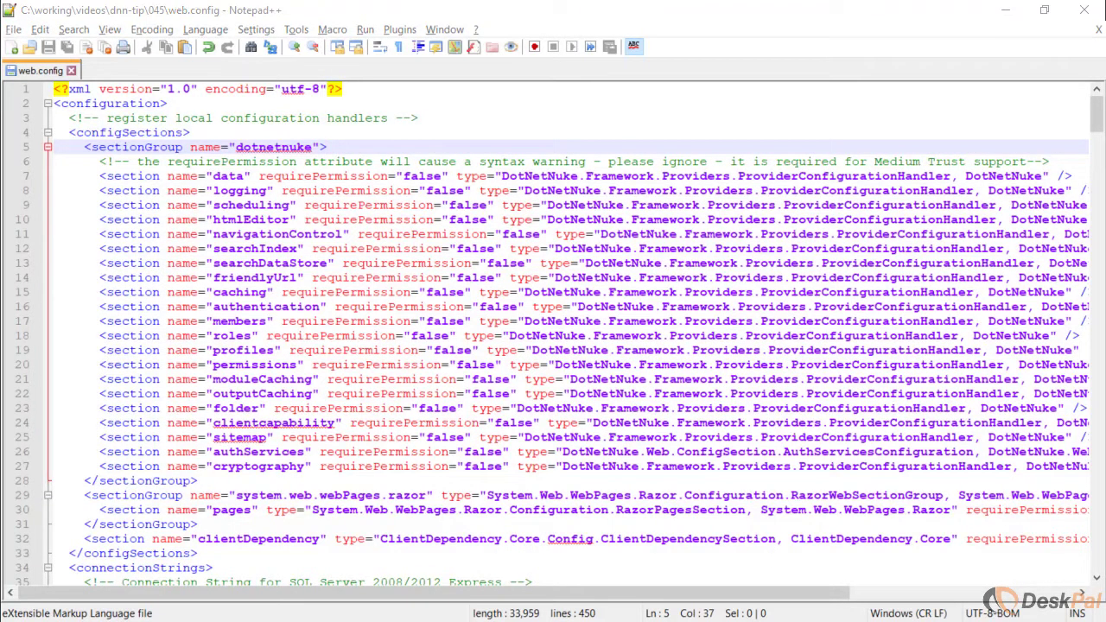
Search web.config for staticContent and confirm there is no match
{"action": "left_click", "coordinate": [332, 104]}
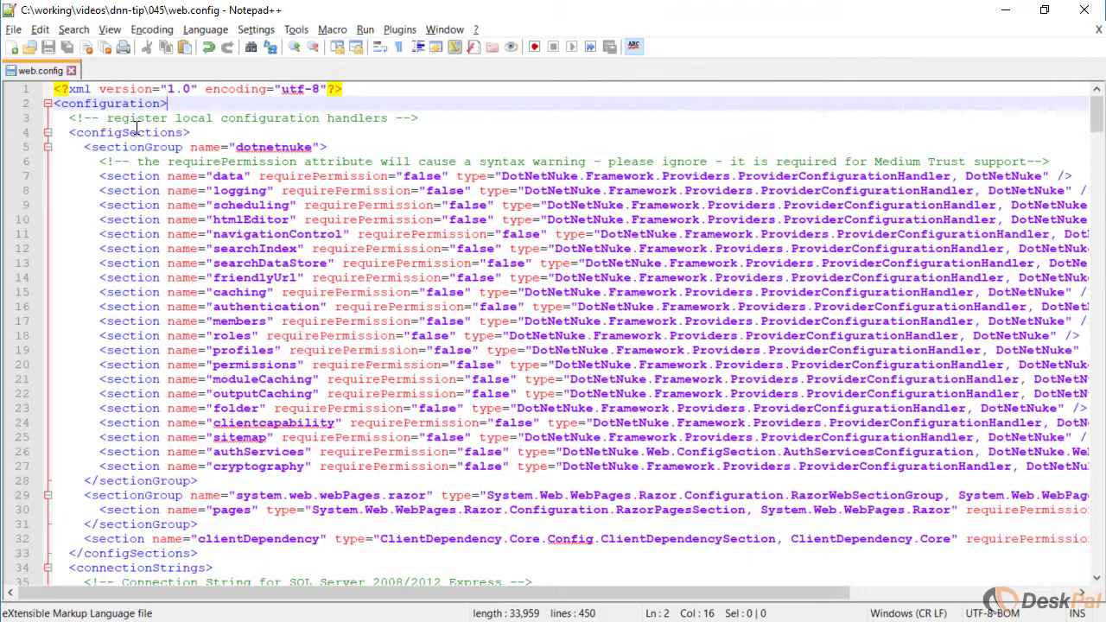
{"action": "key", "text": "ctrl+f"}
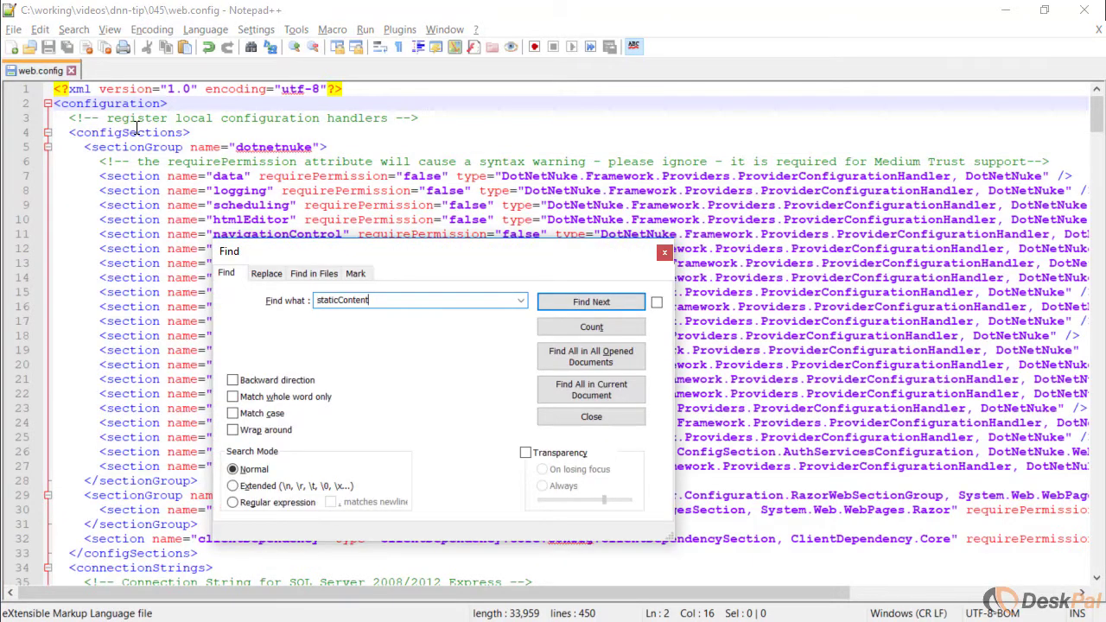
{"action": "key", "text": "Return"}
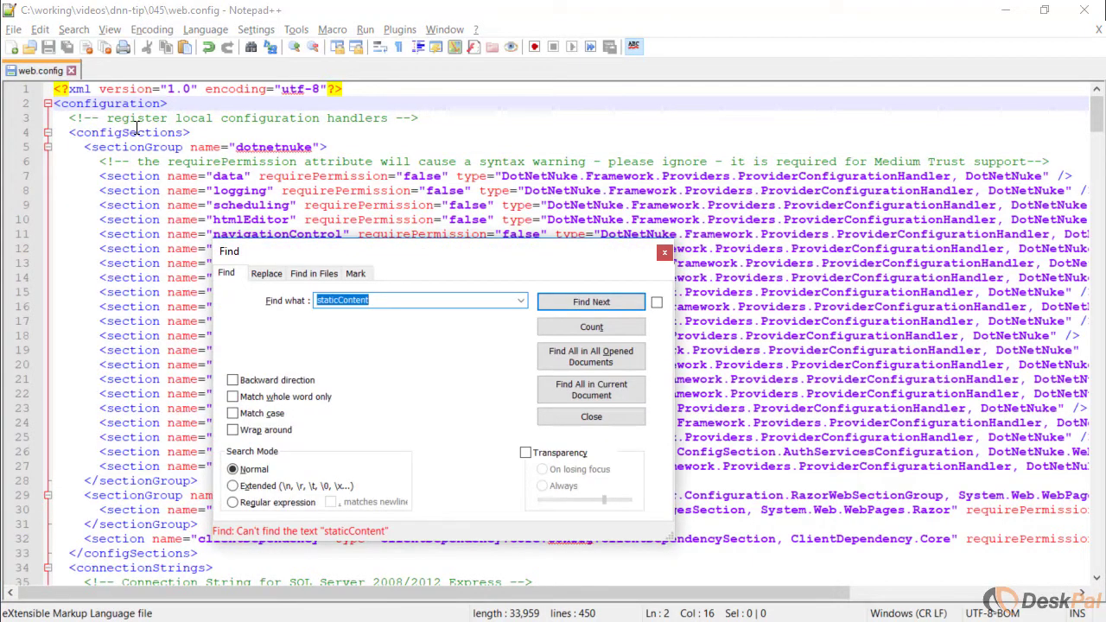
{"action": "left_click", "coordinate": [664, 255]}
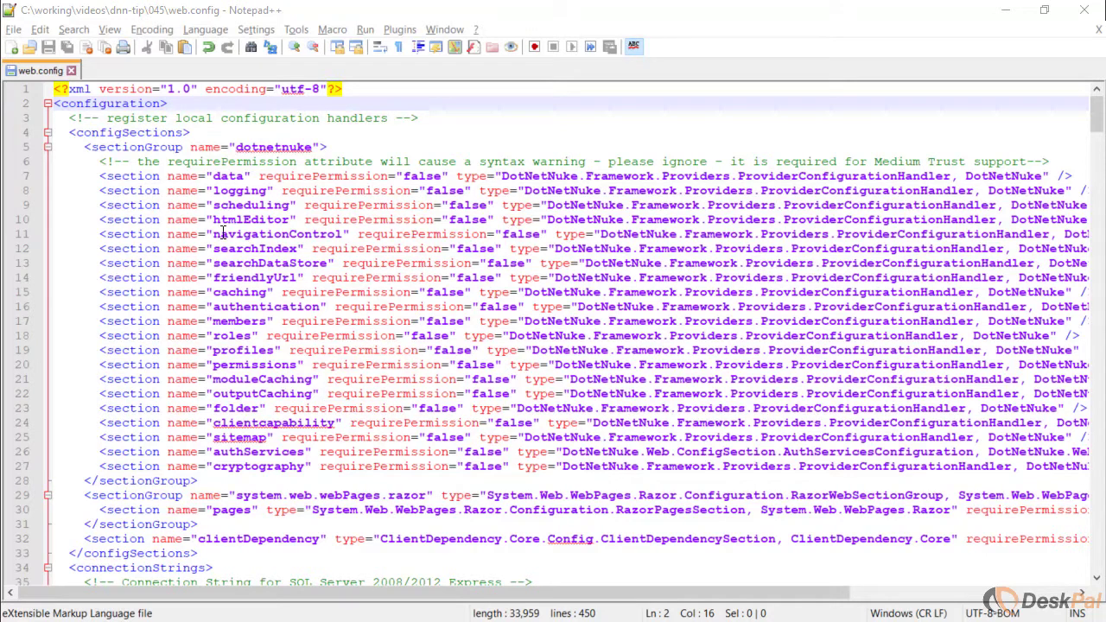
Find the <system.webServer> opening tag and add an empty line 78 beneath it
{"action": "key", "text": "ctrl+f"}
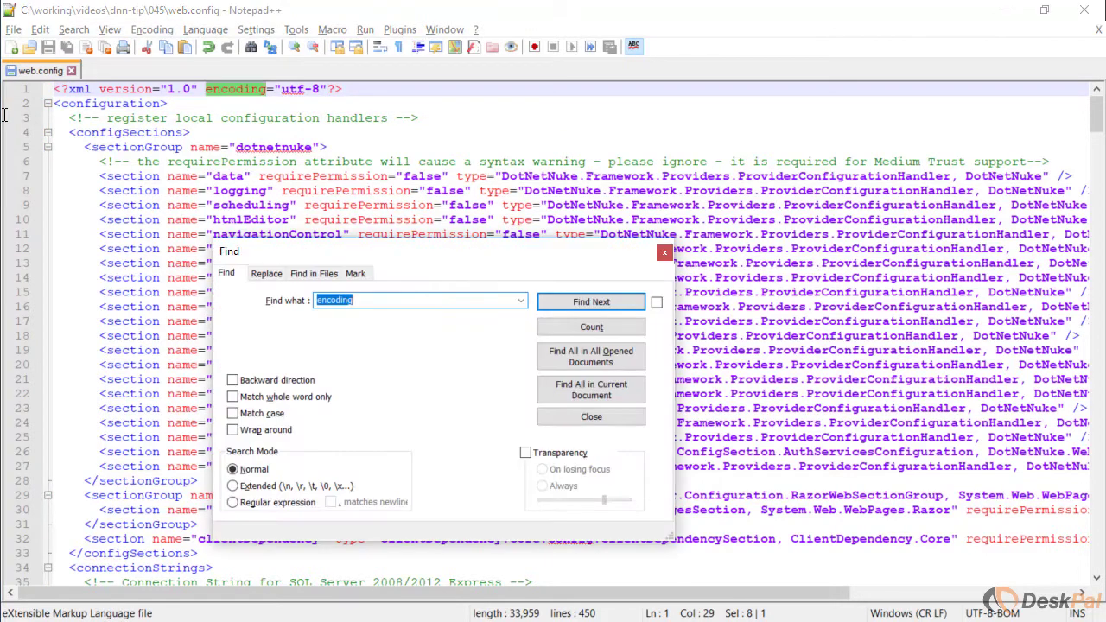
{"action": "type", "text": "system.webServer"}
{"action": "key", "text": "Return"}
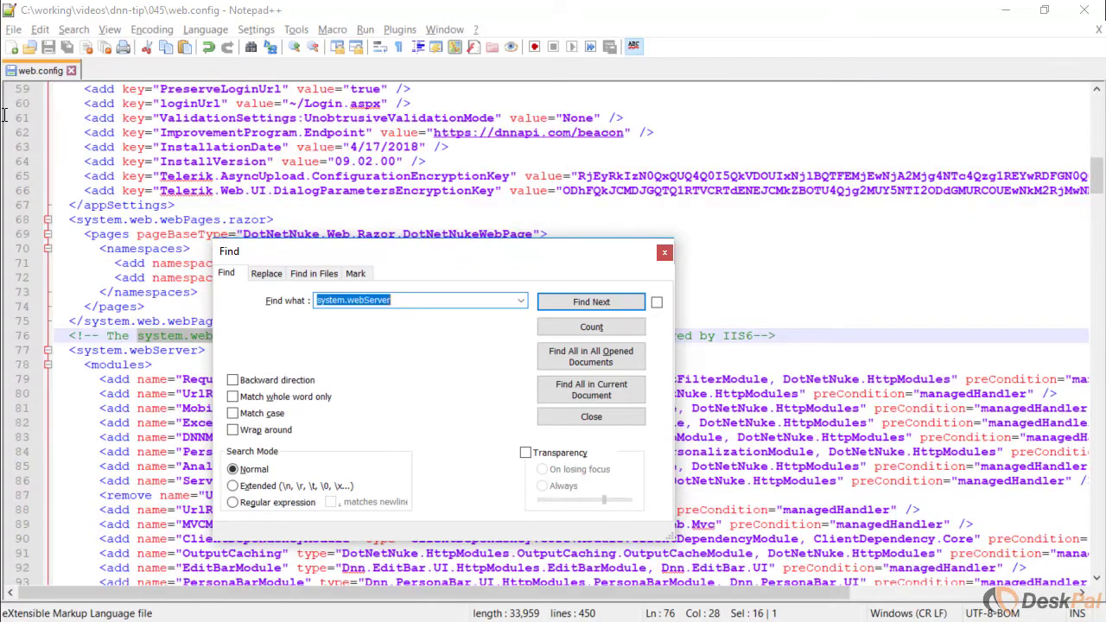
{"action": "key", "text": "Escape"}
{"action": "key", "text": "Down"}
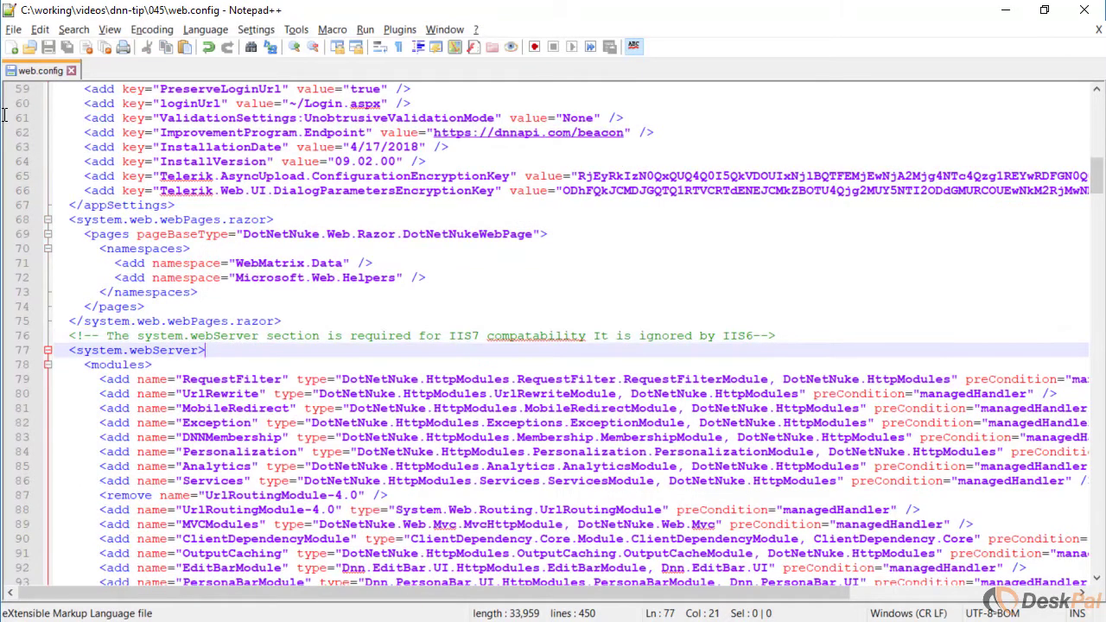
{"action": "key", "text": "Down"}
{"action": "key", "text": "Home"}
{"action": "key", "text": "Home"}
{"action": "key", "text": "shift+Right"}
{"action": "key", "text": "shift+Right"}
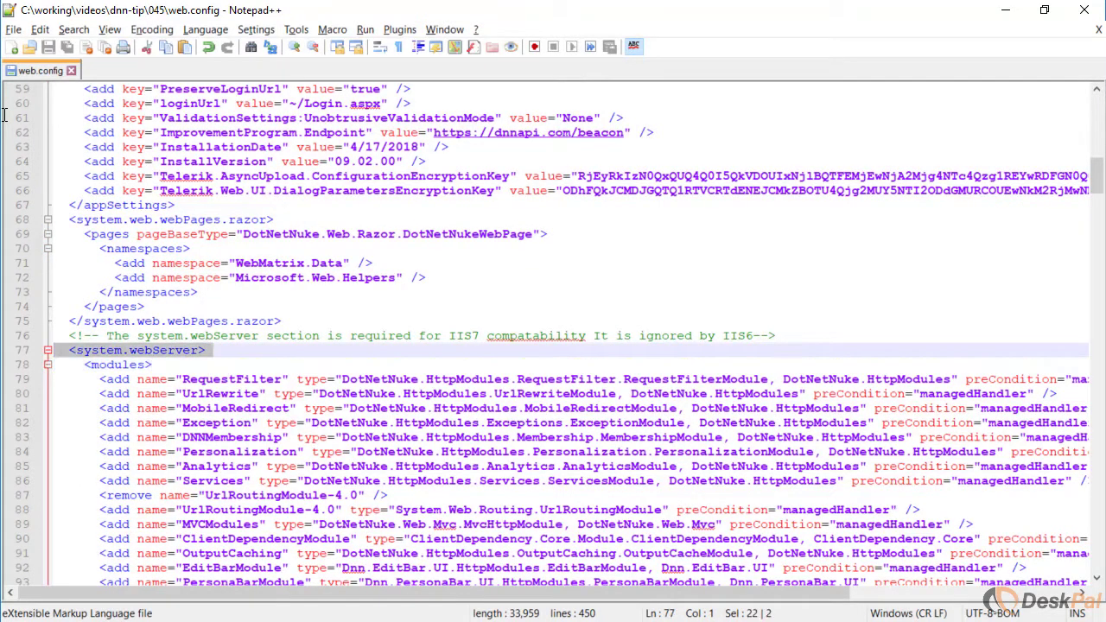
{"action": "key", "text": "Return"}
Paste the staticContent block with clientCache public, UseMaxAge, 365.00:00:00 above <modules>
{"action": "key", "text": "Up"}
{"action": "key", "text": "Down"}
{"action": "key", "text": "Tab"}
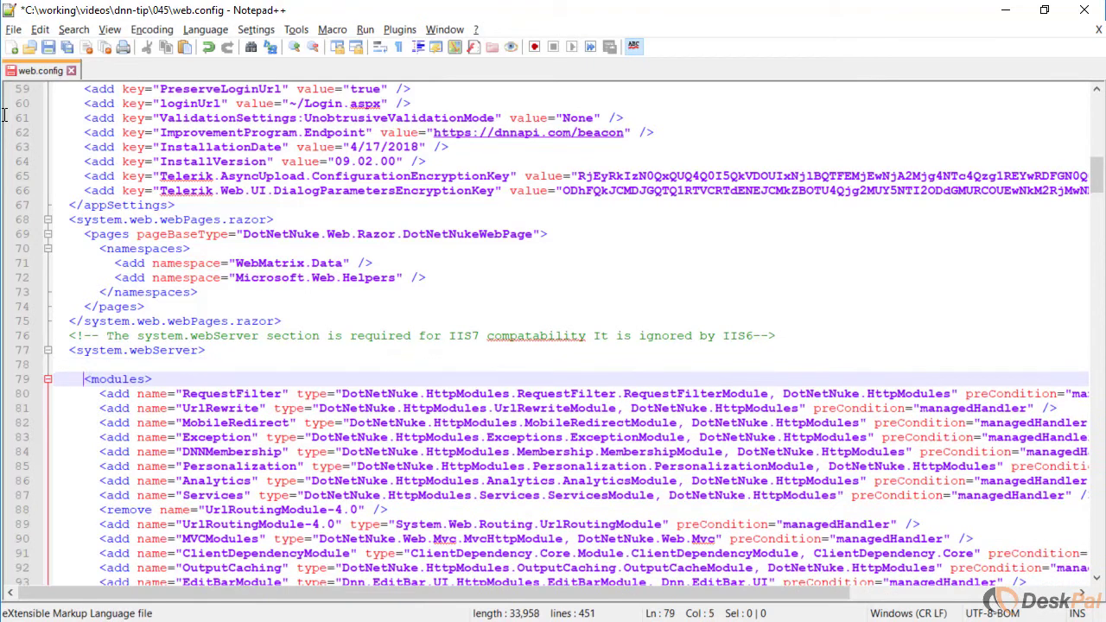
{"action": "key", "text": "Up"}
{"action": "key", "text": "shift+Down"}
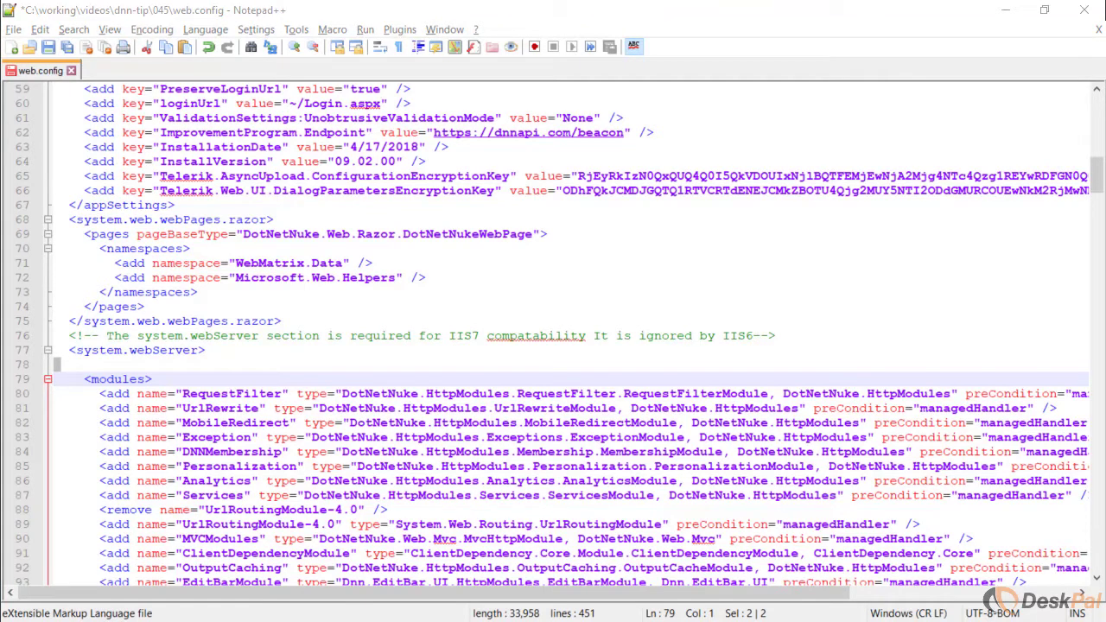
{"action": "key", "text": "End"}
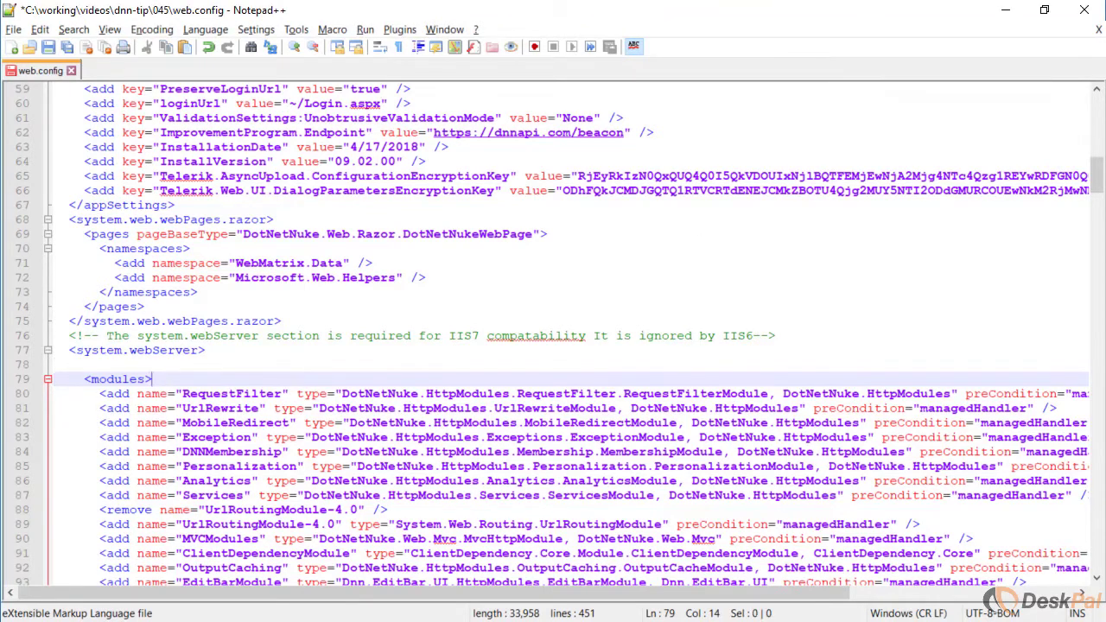
{"action": "key", "text": "Up"}
{"action": "type", "text": "<staticContent>       <clientCache cacheControlCustom=\"public\" cacheControlMode=\"UseMaxAge\" cacheControlMaxAge=\"365.00:00:00\" />     </staticContent>"}
Select the clientCache tag name inside the pasted block
{"action": "key", "text": "Up"}
{"action": "key", "text": "Up"}
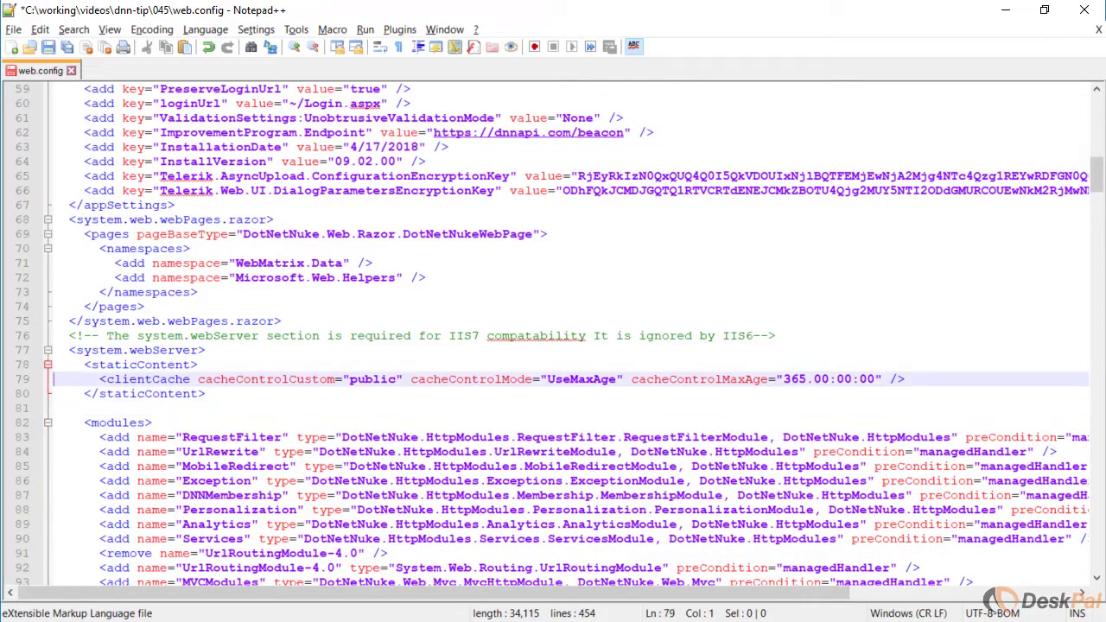
{"action": "key", "text": "Up"}
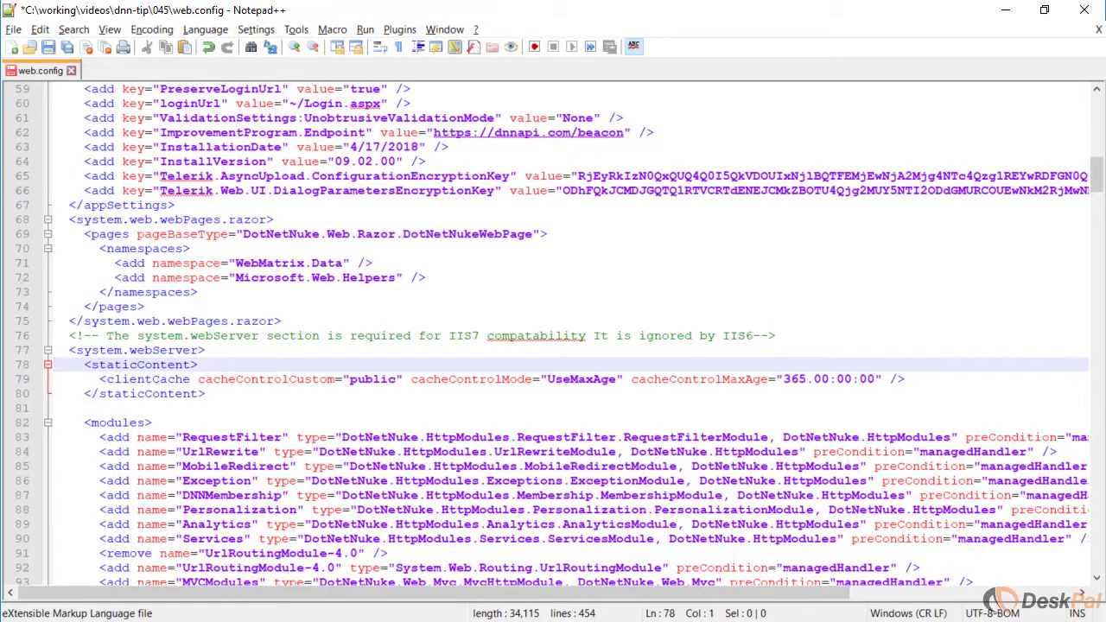
{"action": "key", "text": "Down"}
{"action": "key", "text": "Home"}
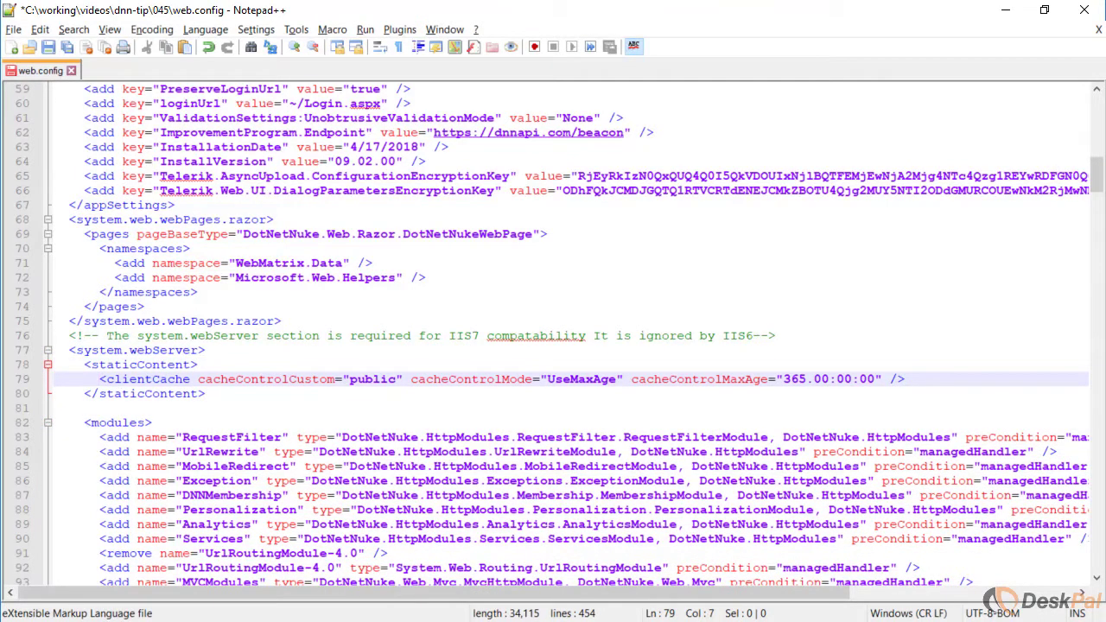
{"action": "key", "text": "Right"}
{"action": "key", "text": "ctrl+shift+Right"}
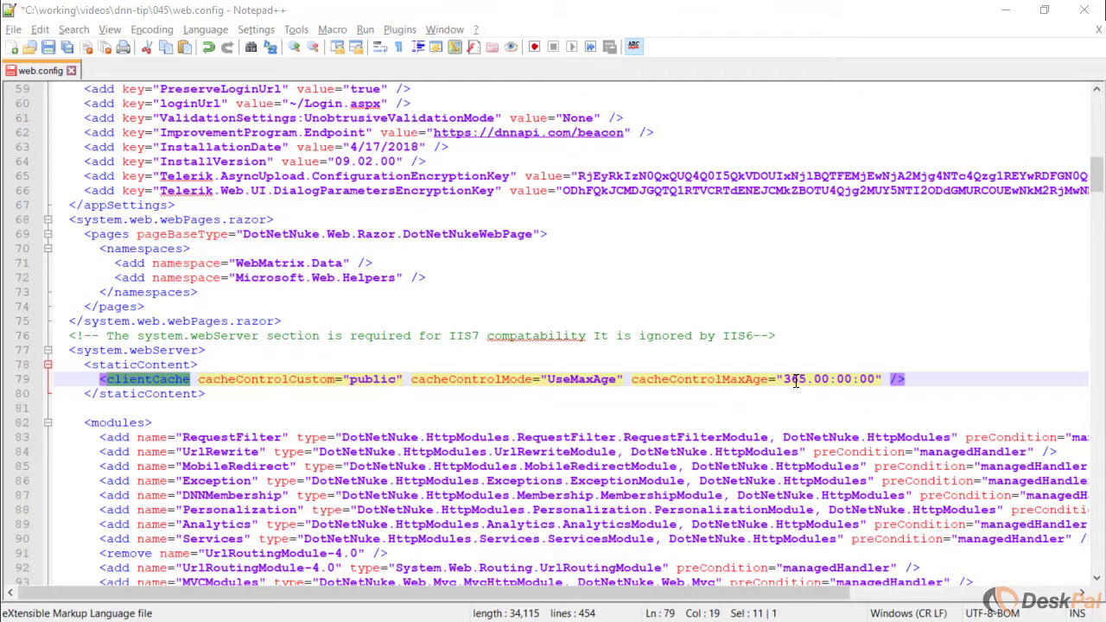
Delete the empty line 81 between </staticContent> and <modules>, leaving 453 lines
{"action": "double_click", "coordinate": [797, 380]}
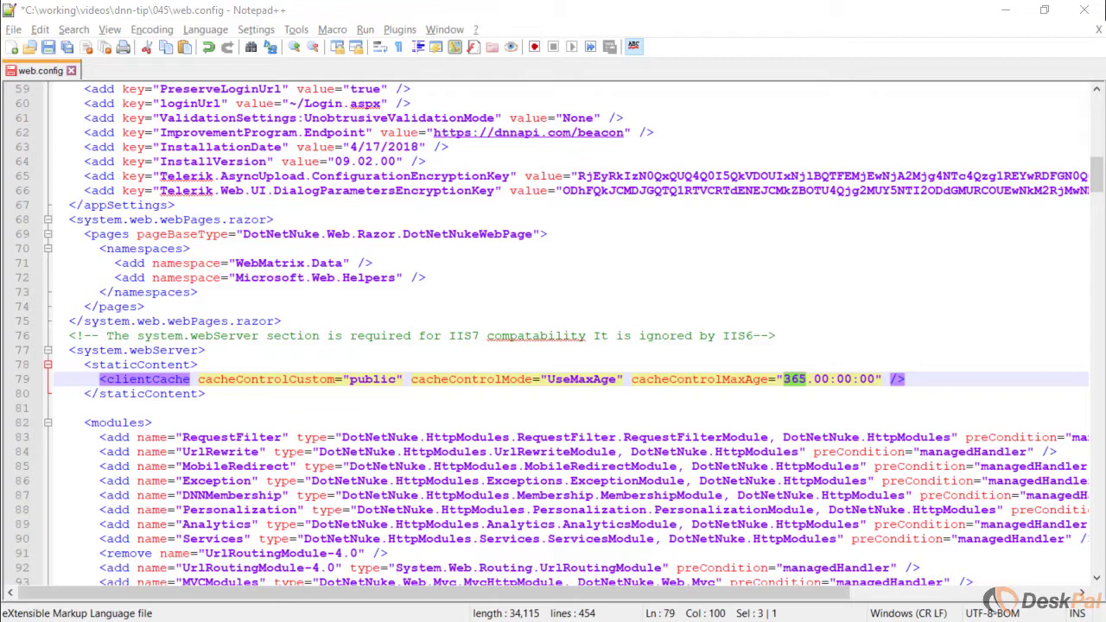
{"action": "left_click", "coordinate": [250, 410]}
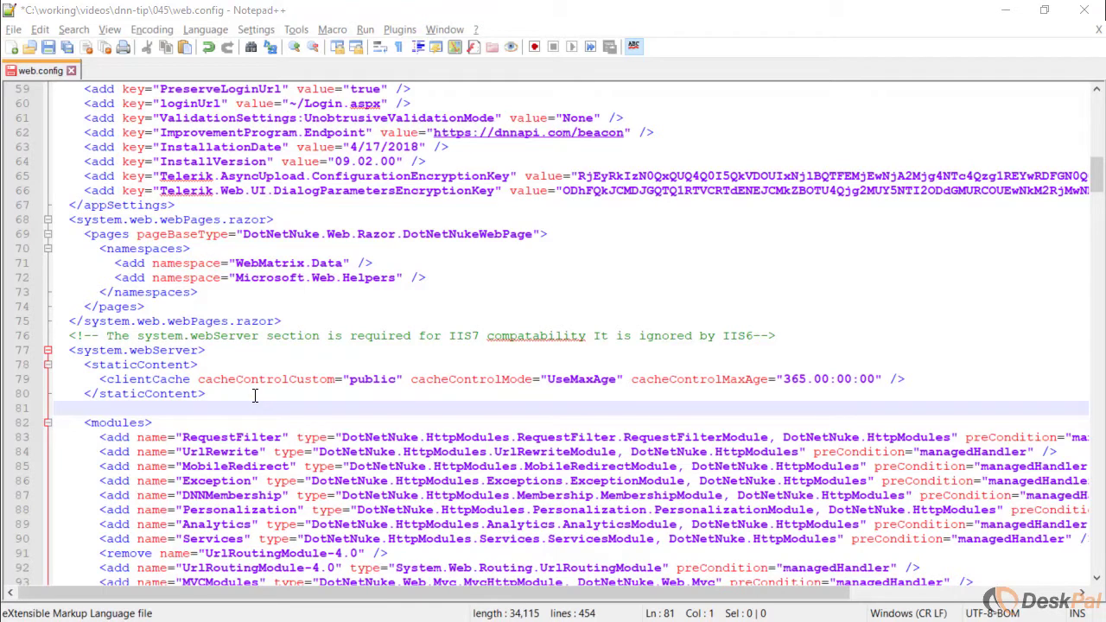
{"action": "key", "text": "Delete"}
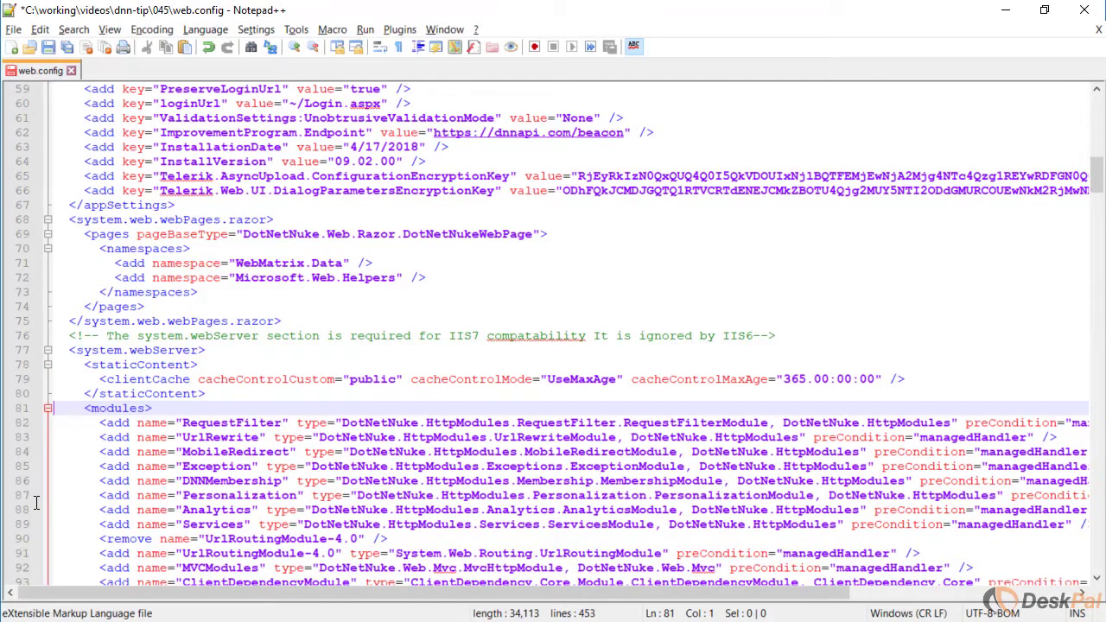
Save web.config and upload it to the server's /httpdocs in FileZilla, overwriting the old copy
{"action": "left_click", "coordinate": [48, 47]}
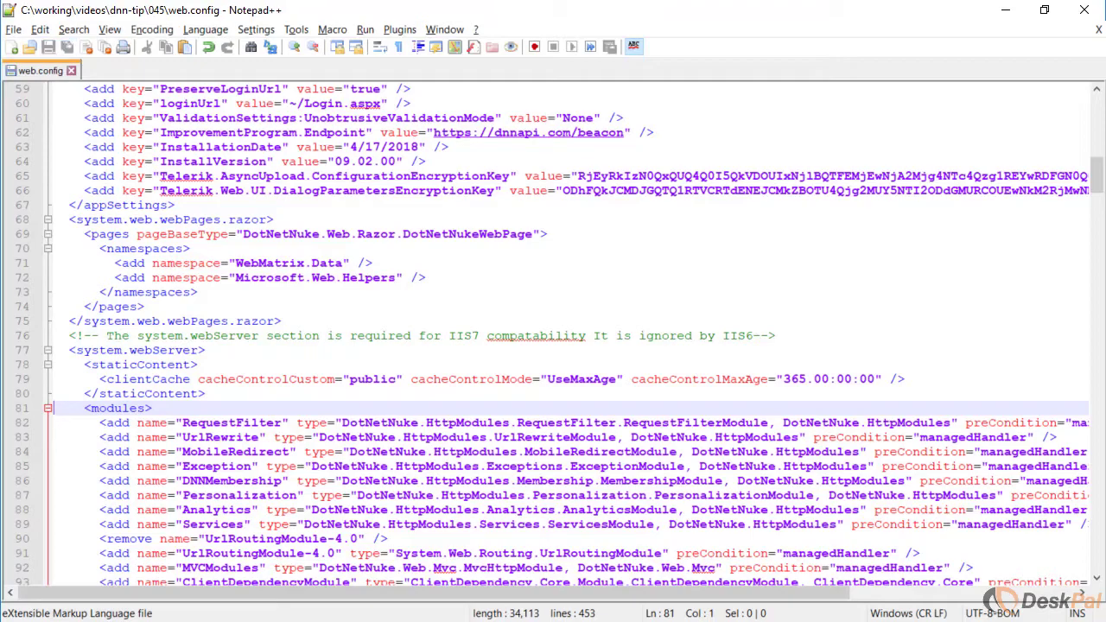
{"action": "key", "text": "alt+Tab"}
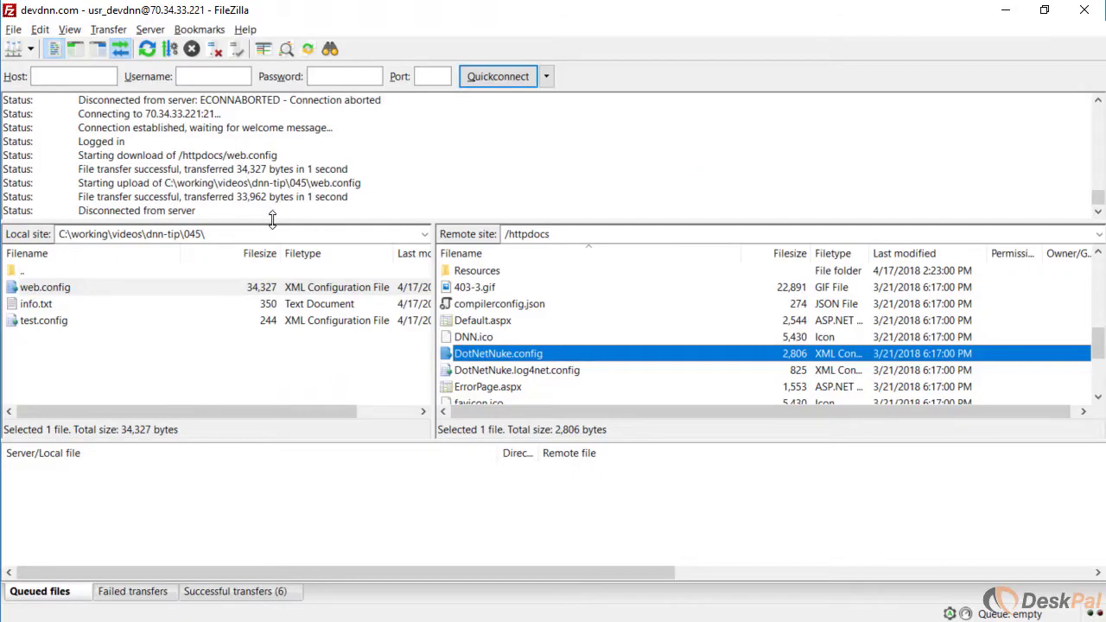
{"action": "left_click_drag", "start_coordinate": [335, 292], "coordinate": [635, 400]}
{"action": "left_click", "coordinate": [644, 430]}
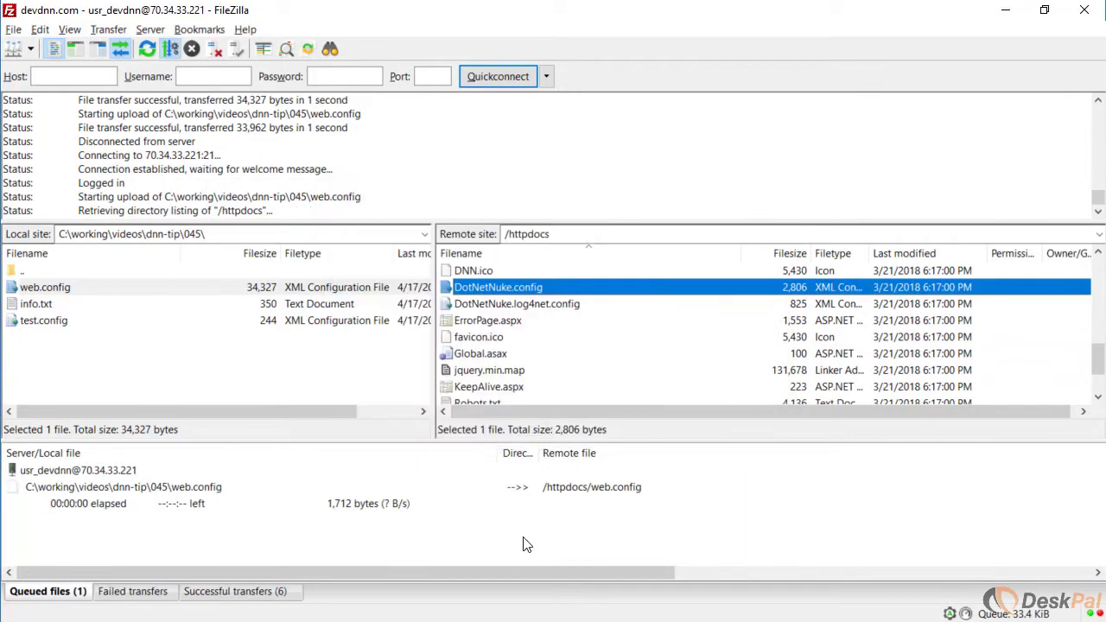
{"action": "left_click", "coordinate": [1003, 12]}
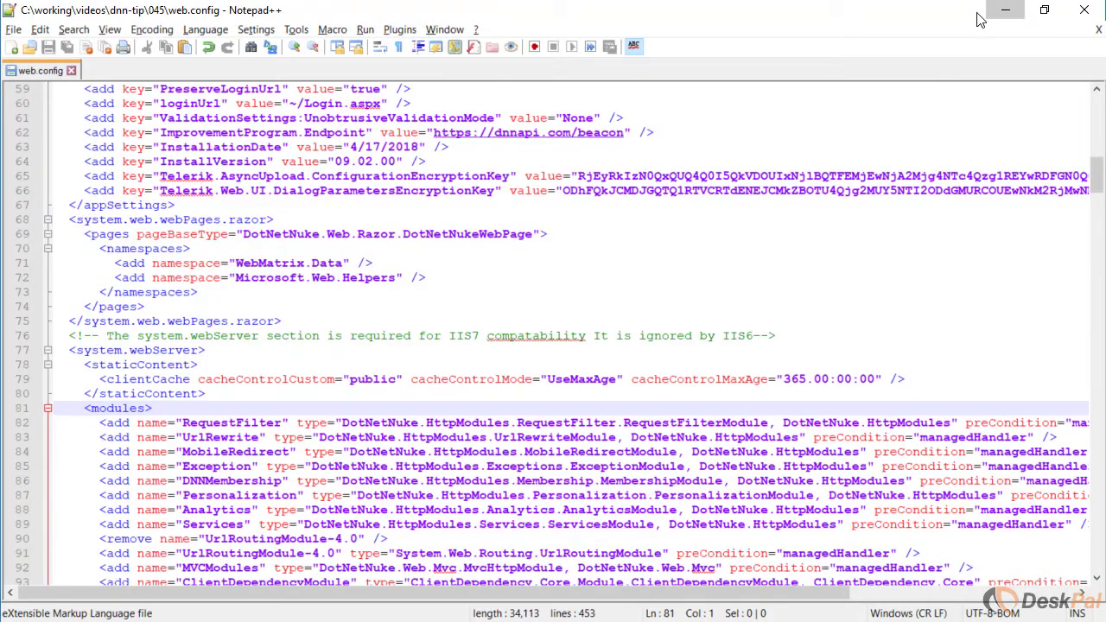
{"action": "left_click", "coordinate": [1005, 10]}
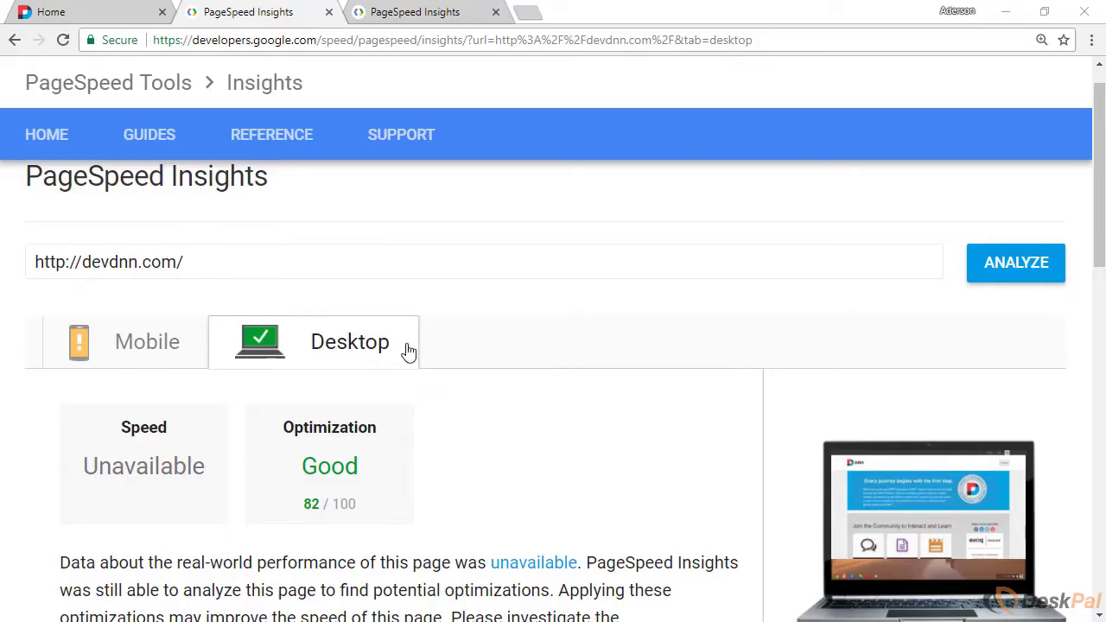
{"action": "left_click", "coordinate": [277, 265]}
{"action": "key", "text": "ctrl+c"}
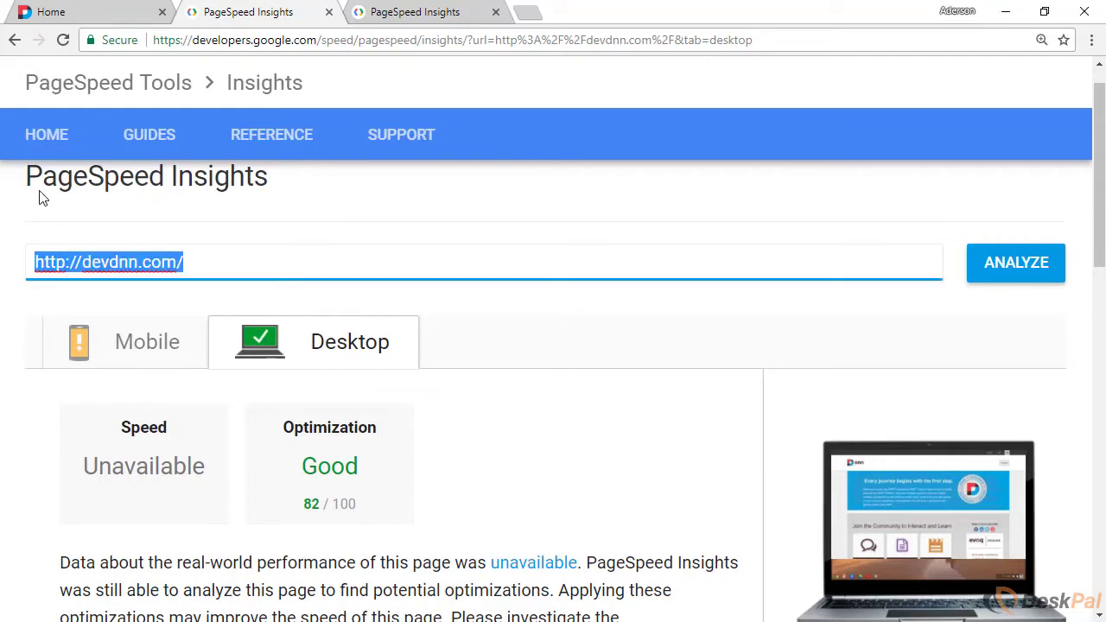
{"action": "left_click", "coordinate": [445, 11]}
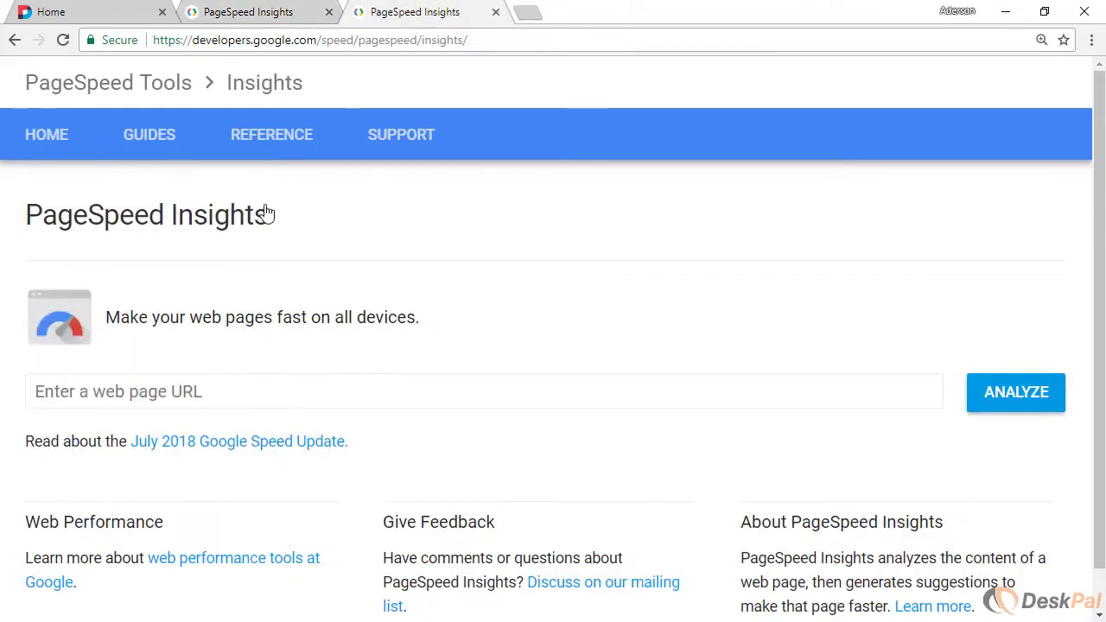
{"action": "left_click", "coordinate": [221, 398]}
{"action": "key", "text": "ctrl+v"}
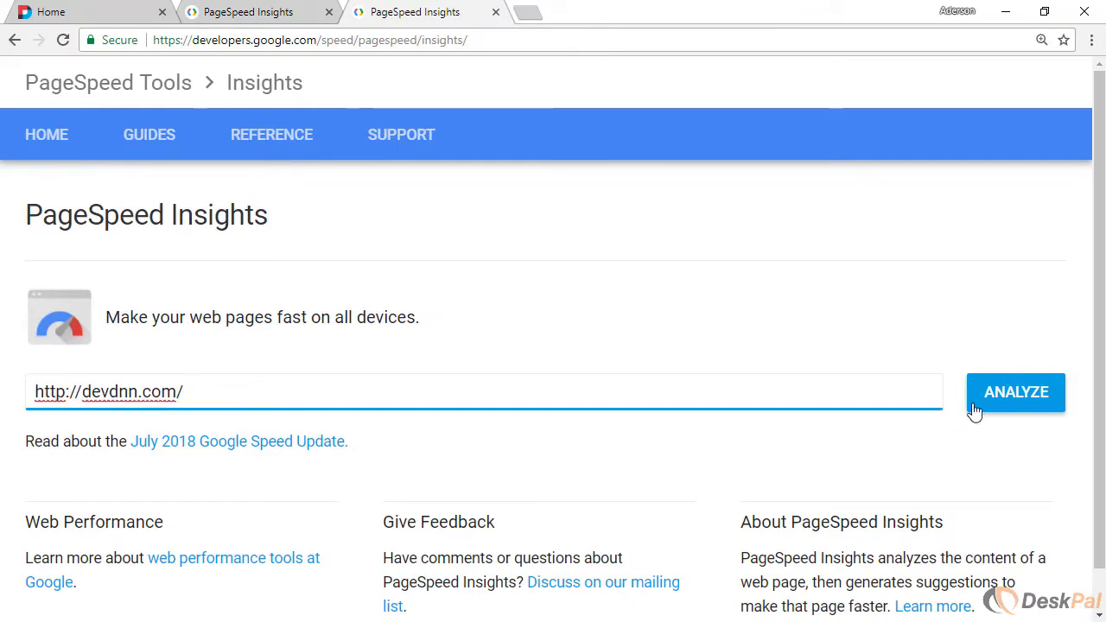
{"action": "left_click", "coordinate": [985, 403]}
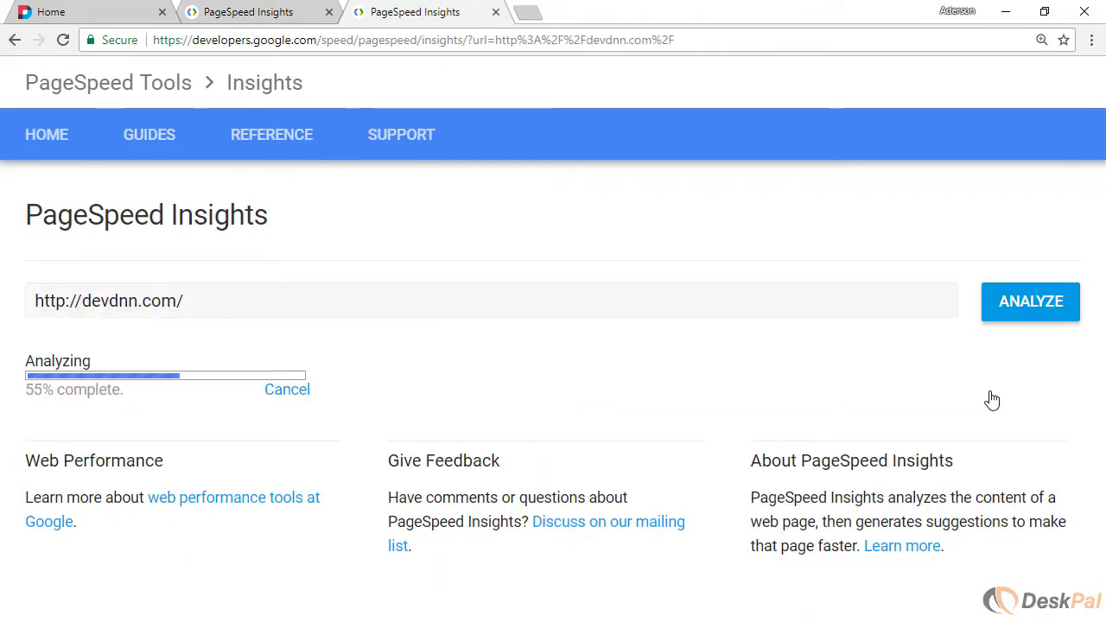
Compare old and new scores: mobile 61 versus 63, desktop 82 versus 89
{"action": "left_click", "coordinate": [217, 12]}
{"action": "left_click", "coordinate": [178, 350]}
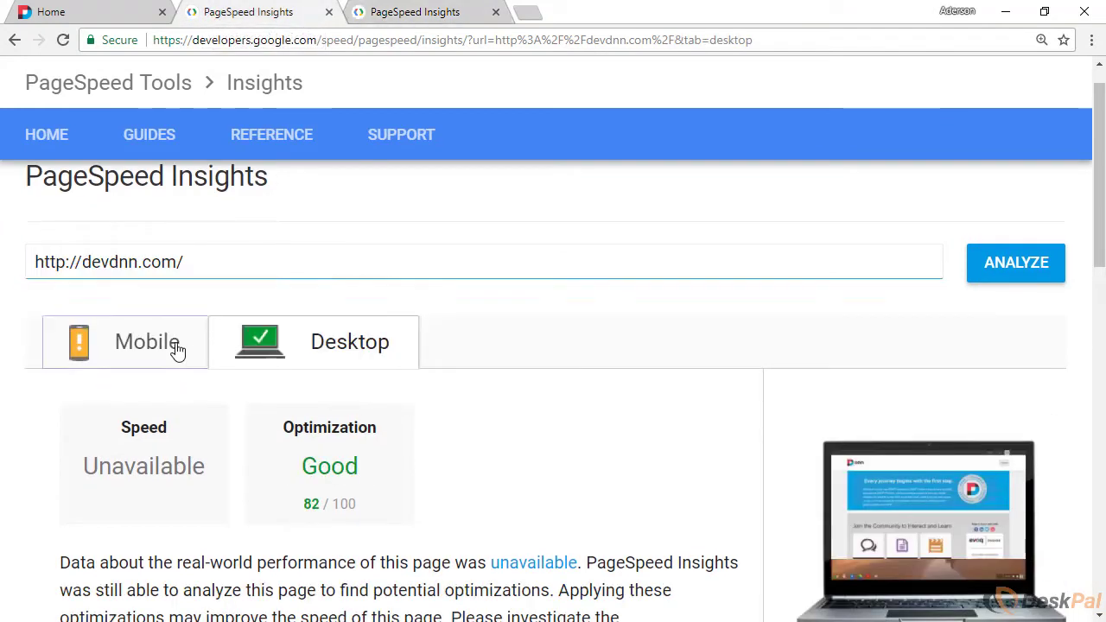
{"action": "left_click", "coordinate": [387, 18]}
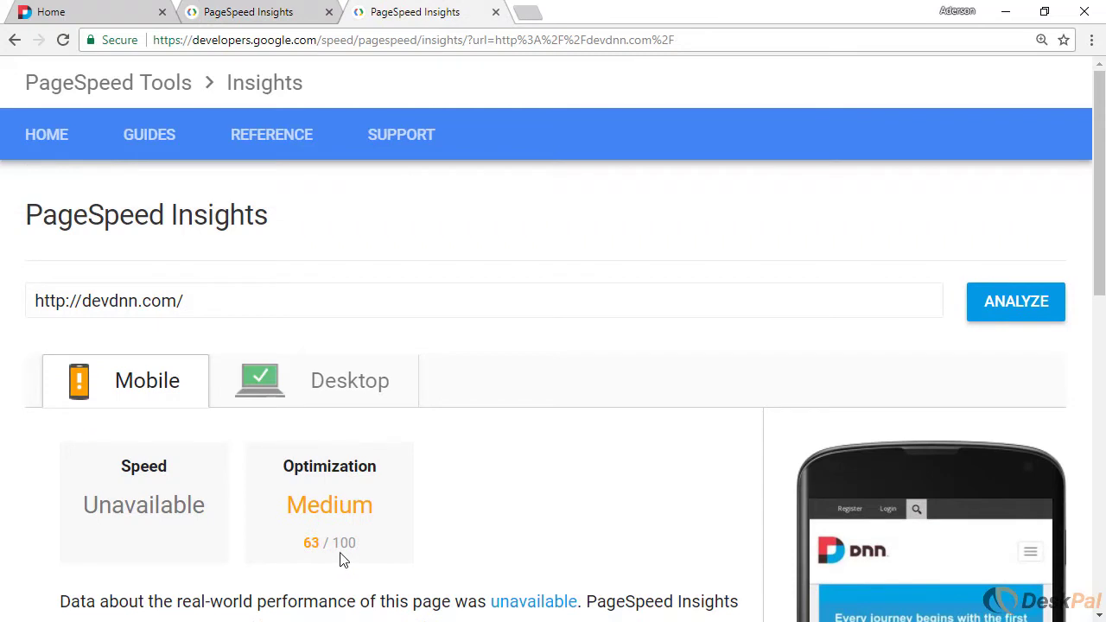
{"action": "left_click", "coordinate": [336, 401]}
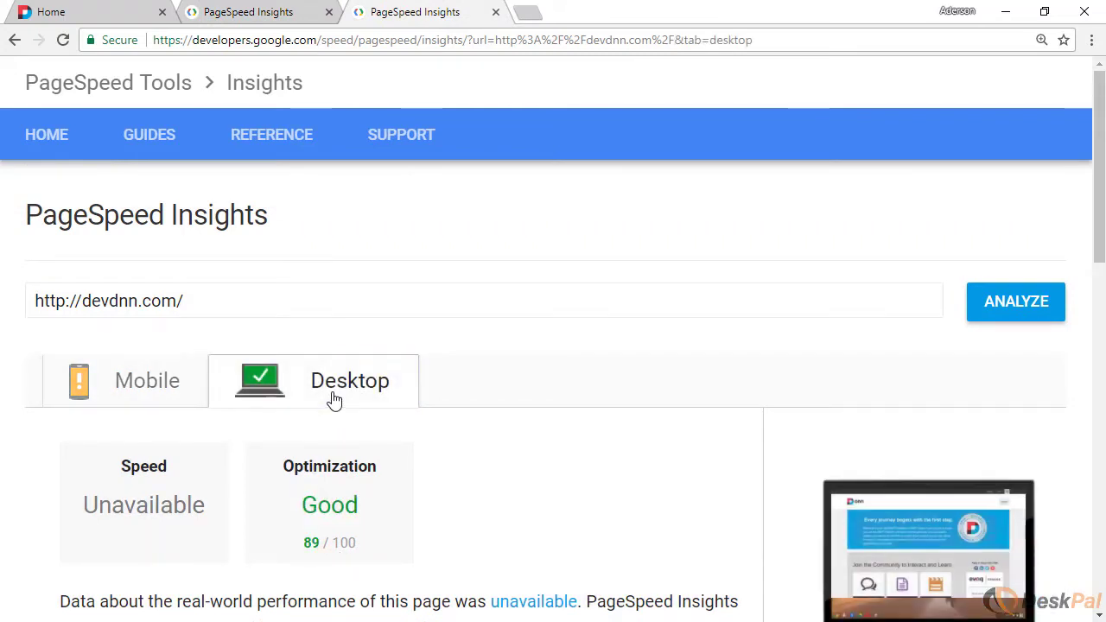
{"action": "left_click", "coordinate": [210, 12]}
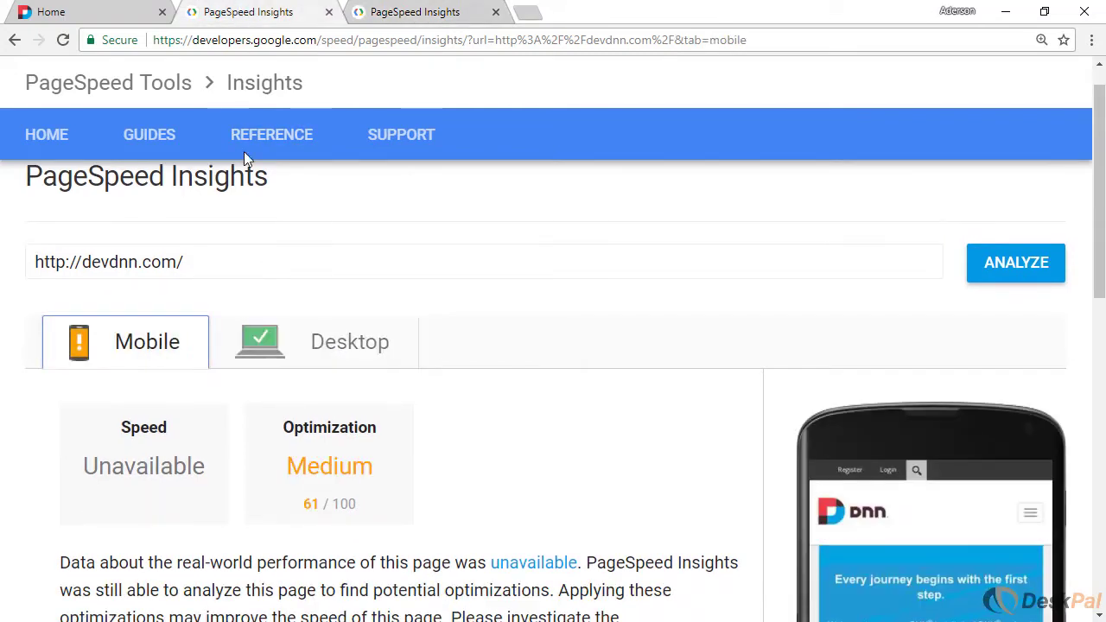
{"action": "left_click", "coordinate": [336, 350]}
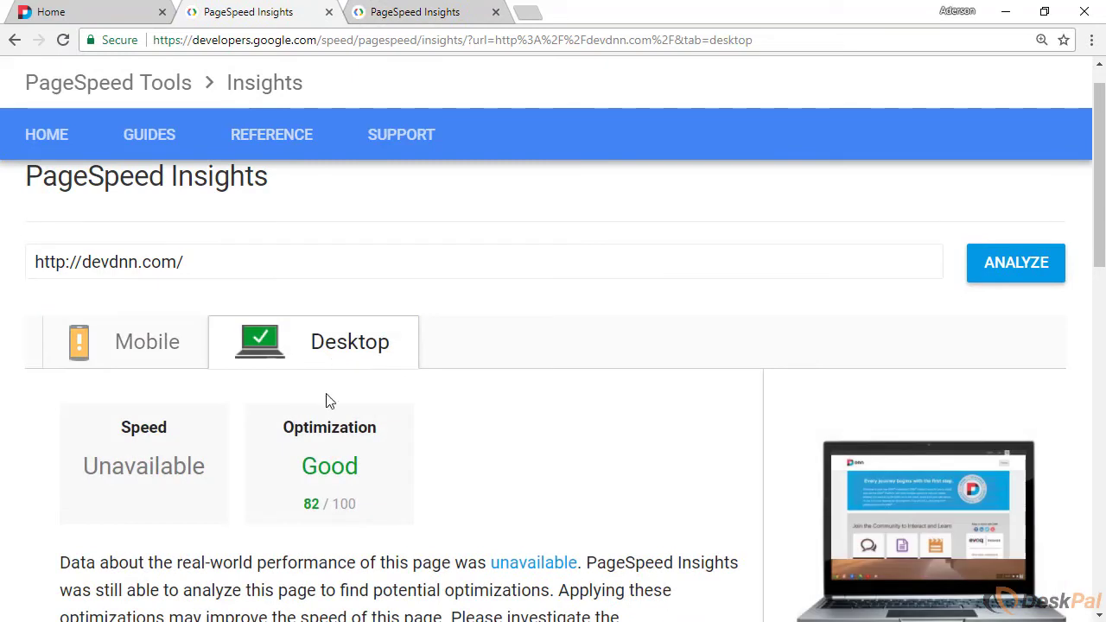
{"action": "left_click", "coordinate": [408, 13]}
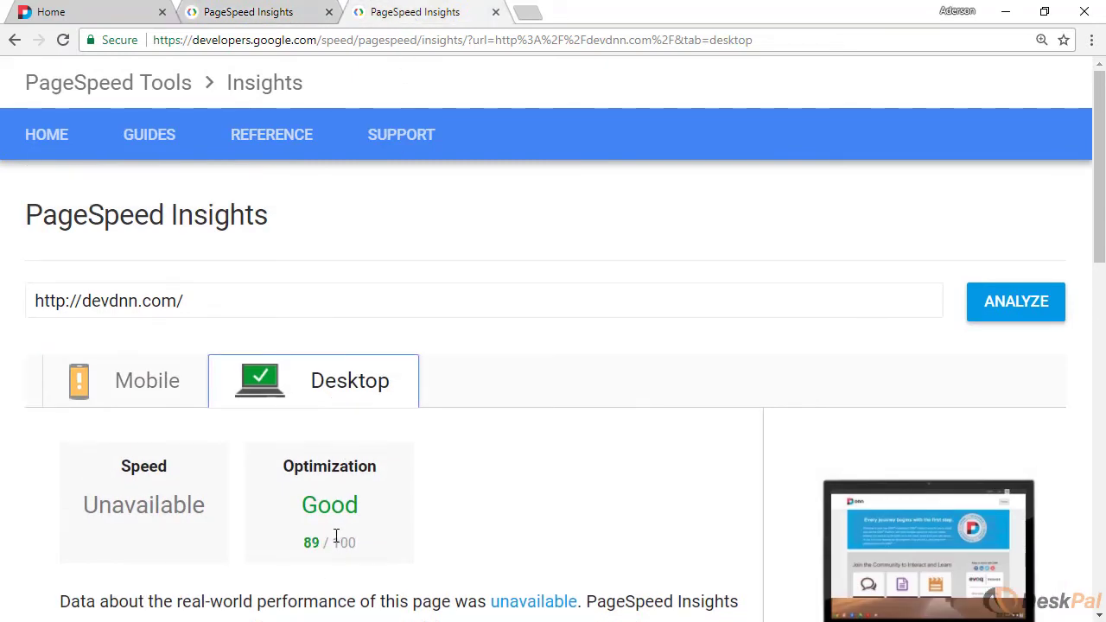